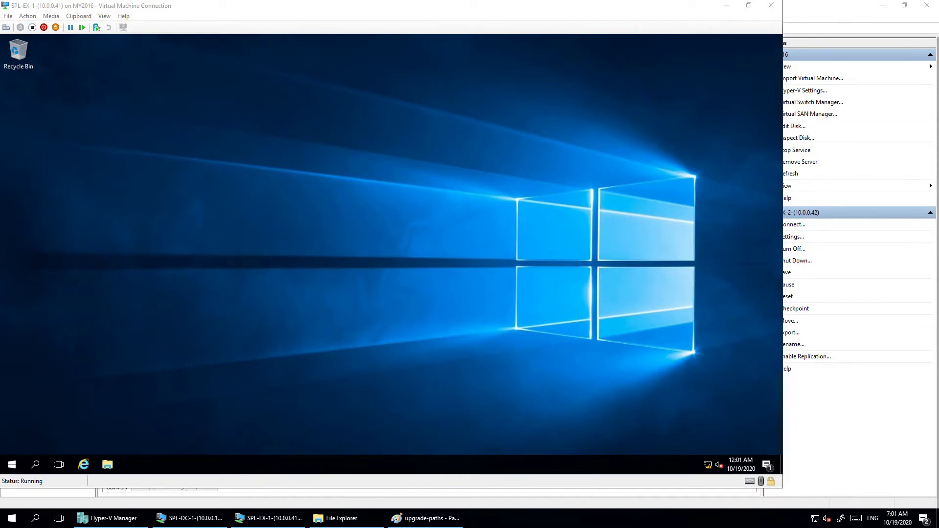
Open This PC's Properties via a 'this pc' search to show Windows Server 2016 Datacenter Evaluation
{"action": "left_click", "coordinate": [110, 518]}
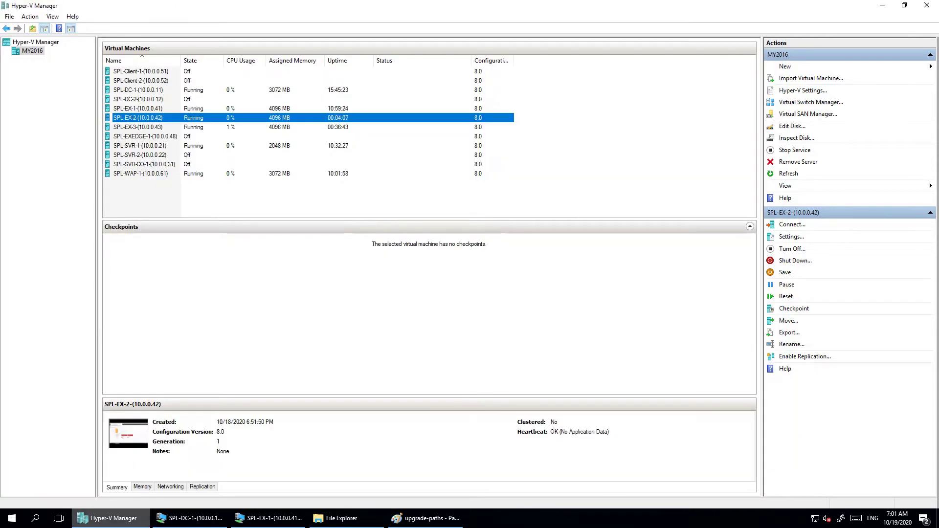
{"action": "key", "text": "alt+Tab"}
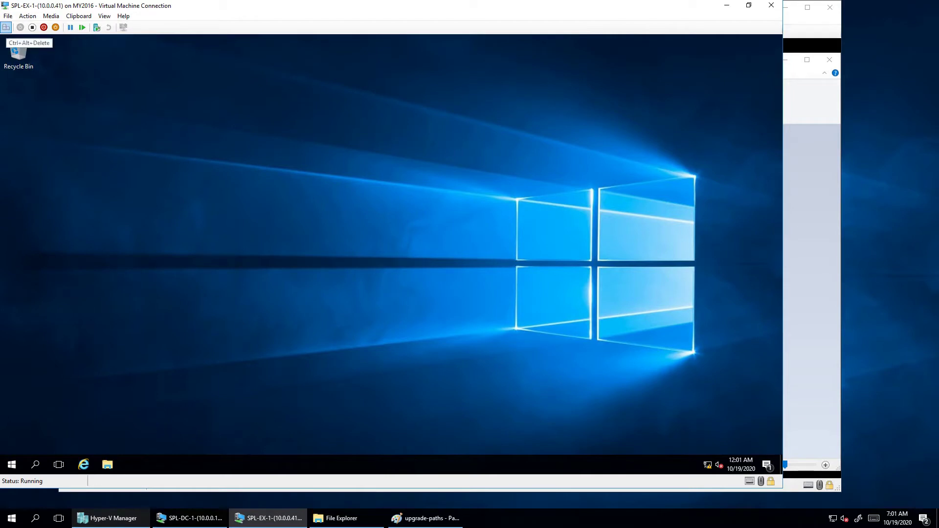
{"action": "left_click", "coordinate": [12, 464]}
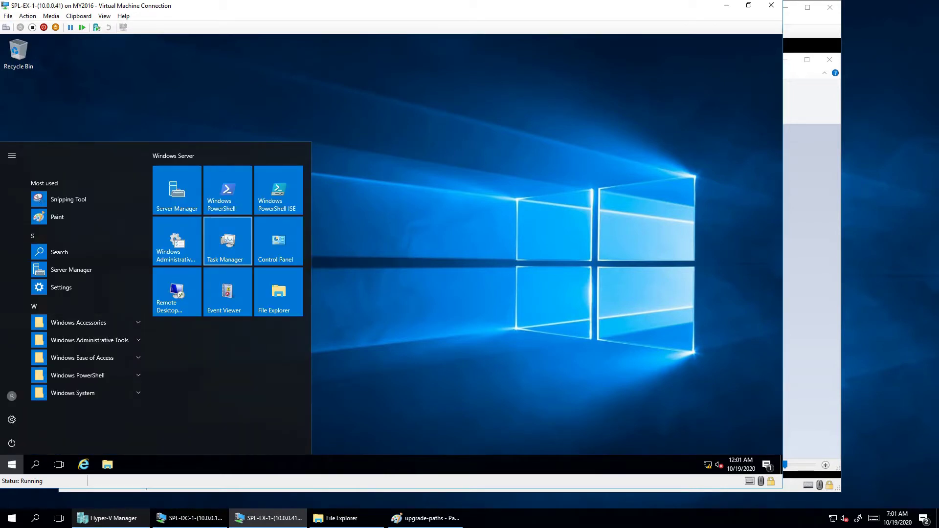
{"action": "left_click", "coordinate": [227, 241]}
{"action": "type", "text": "t"}
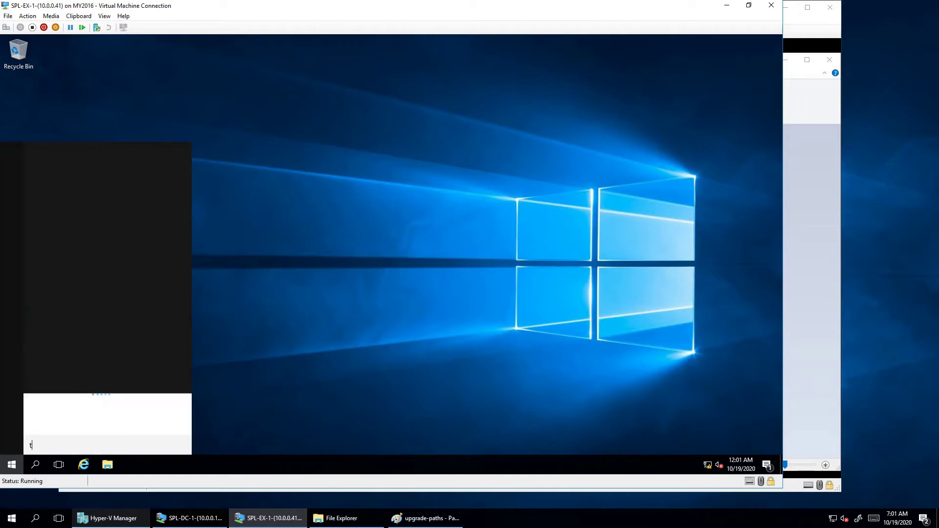
{"action": "type", "text": "his pc"}
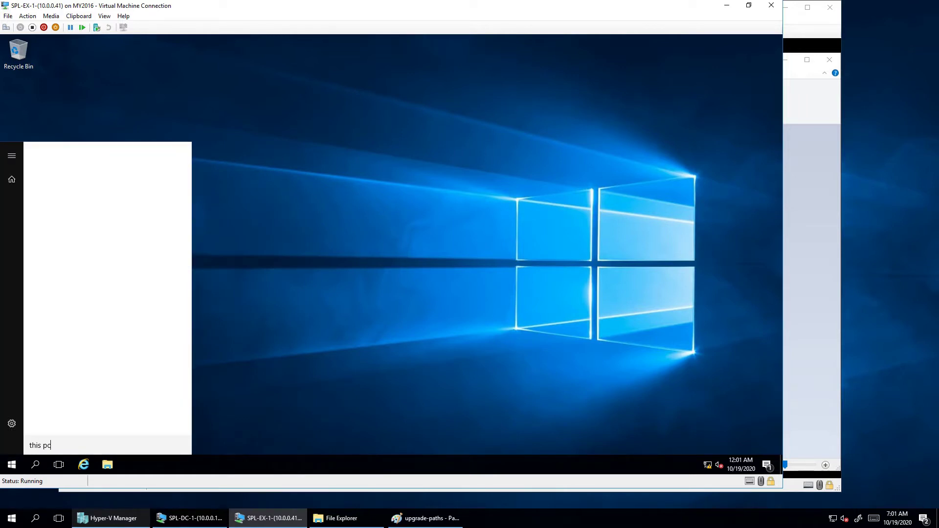
{"action": "right_click", "coordinate": [79, 181]}
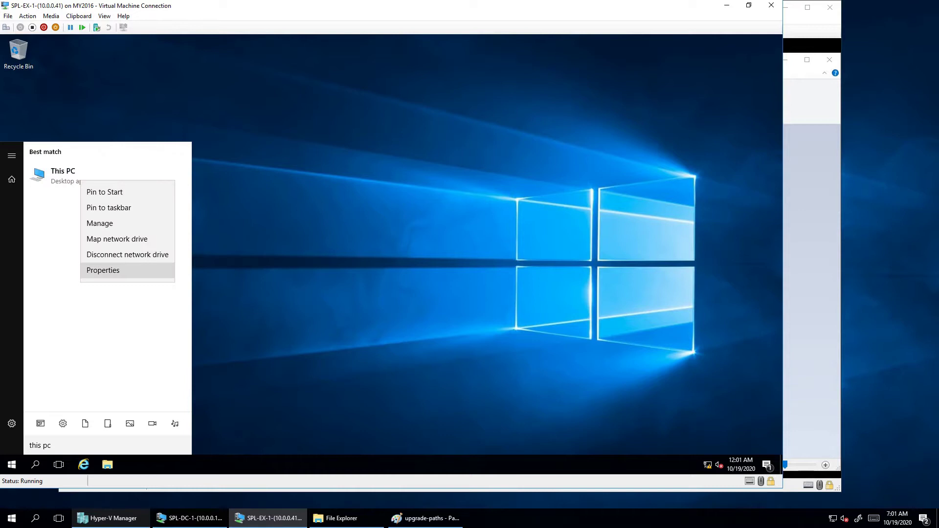
{"action": "left_click", "coordinate": [98, 271]}
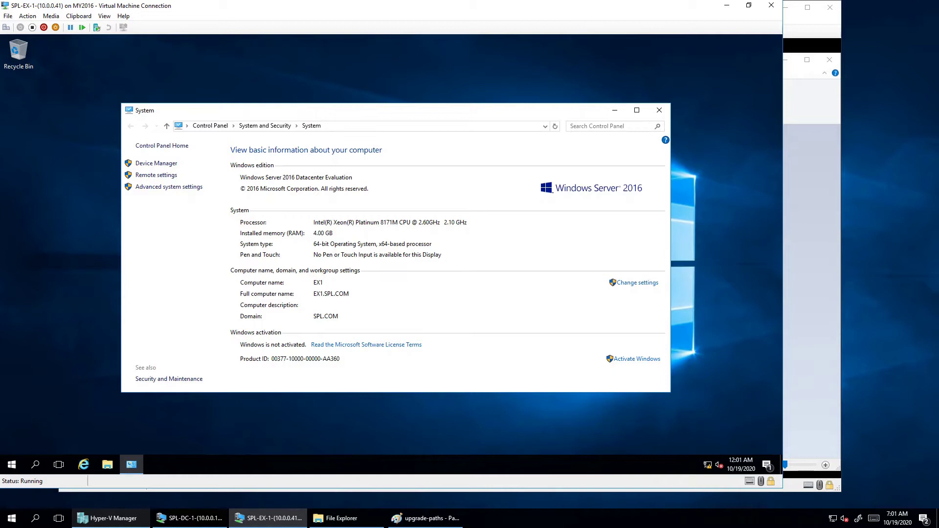
Insert Window_Server_2019.iso from VHD (F:)\ISO into the DVD drive and verify it is loaded
{"action": "left_click", "coordinate": [51, 16]}
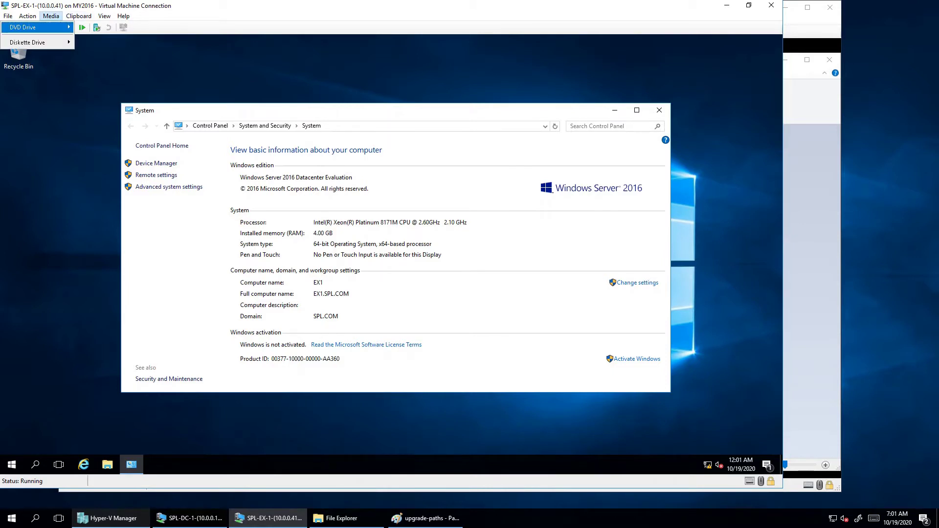
{"action": "mouse_move", "coordinate": [30, 27]}
{"action": "left_click", "coordinate": [97, 42]}
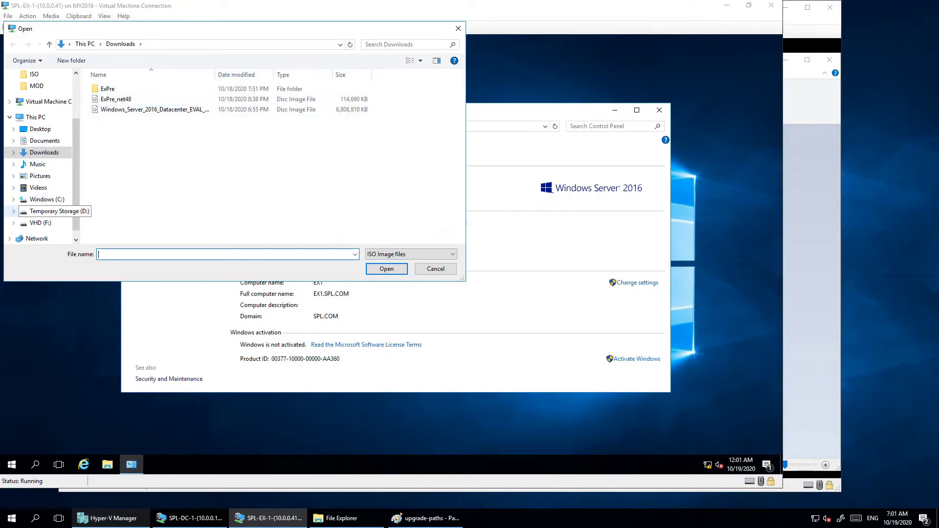
{"action": "left_click", "coordinate": [40, 223]}
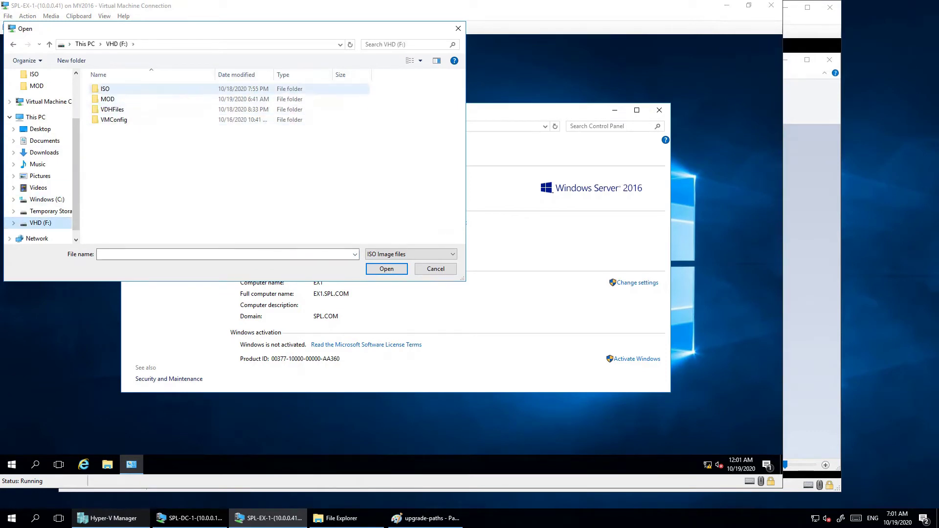
{"action": "double_click", "coordinate": [105, 88]}
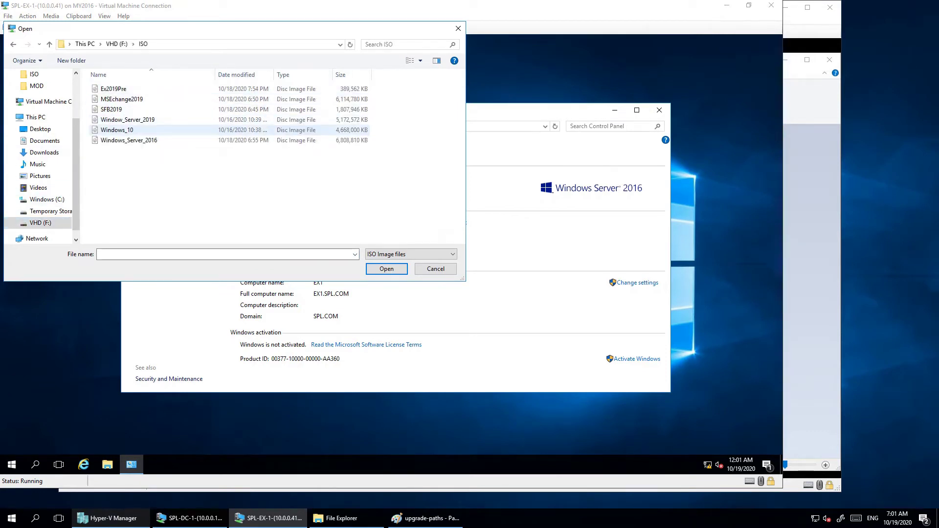
{"action": "double_click", "coordinate": [127, 119]}
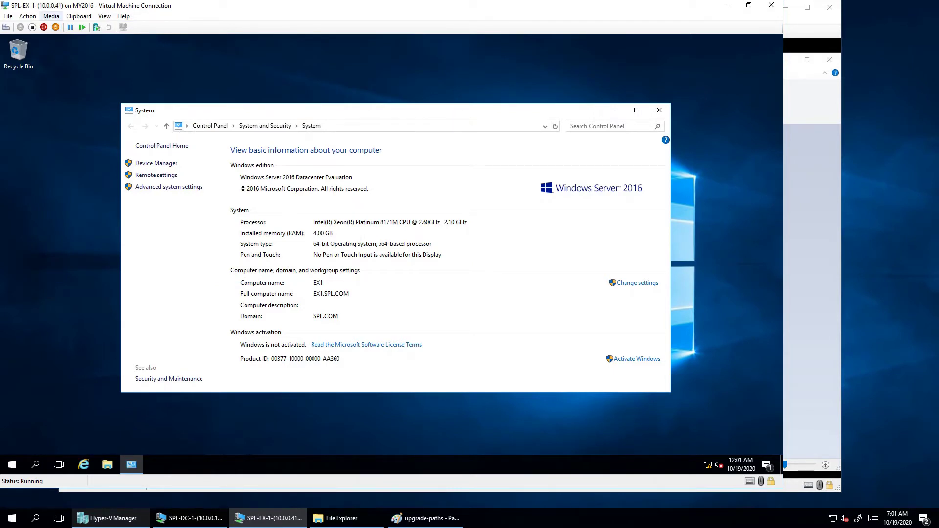
{"action": "left_click", "coordinate": [51, 15]}
{"action": "mouse_move", "coordinate": [29, 27]}
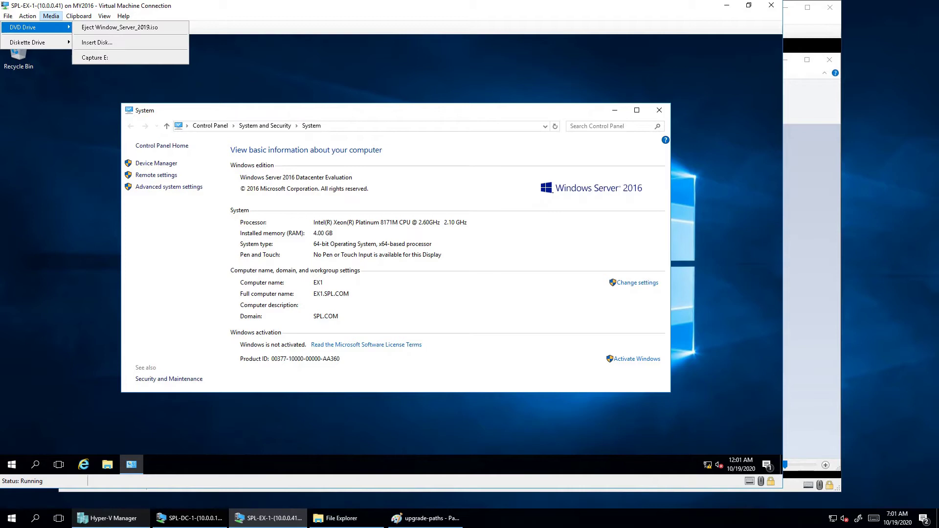
{"action": "key", "text": "Escape"}
{"action": "key", "text": "Escape"}
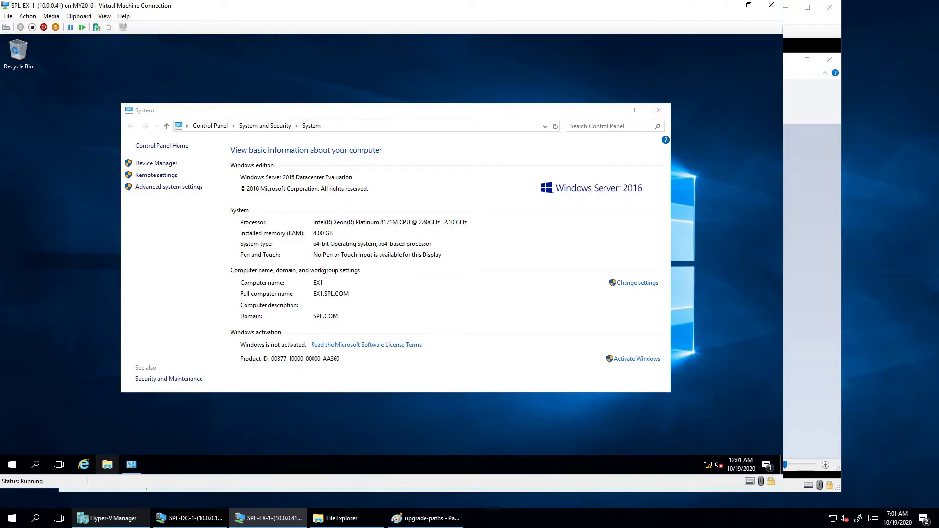
Clear the desktop: dismiss the disc prompt, close the Paint and host Explorer windows, minimize others
{"action": "left_click", "coordinate": [107, 464]}
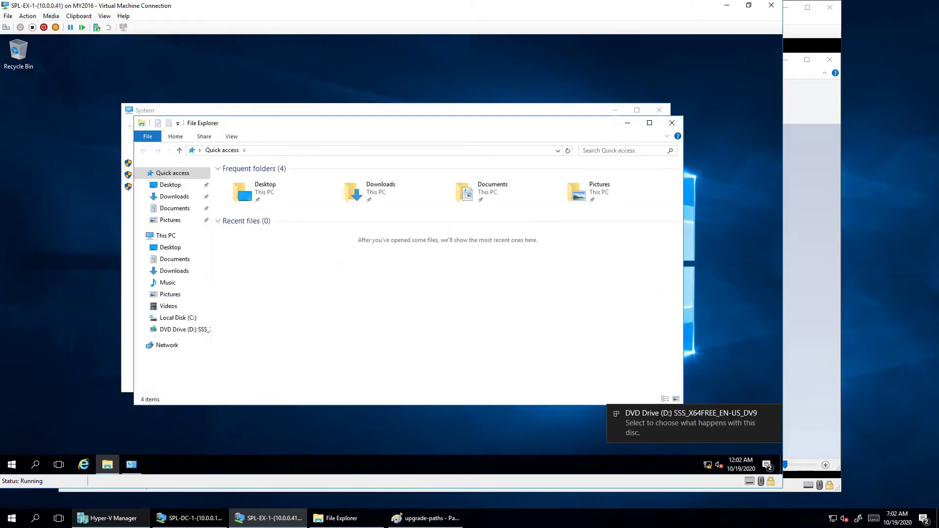
{"action": "left_click", "coordinate": [690, 423]}
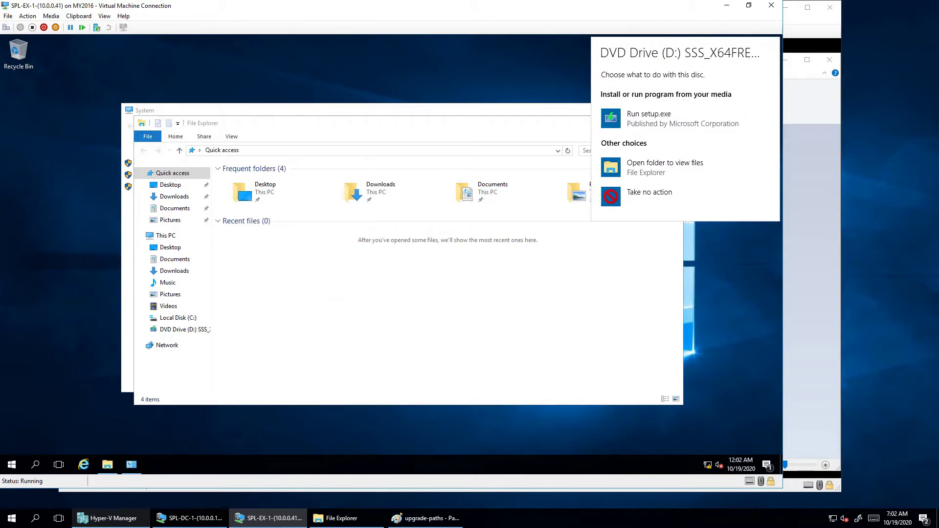
{"action": "left_click", "coordinate": [582, 124]}
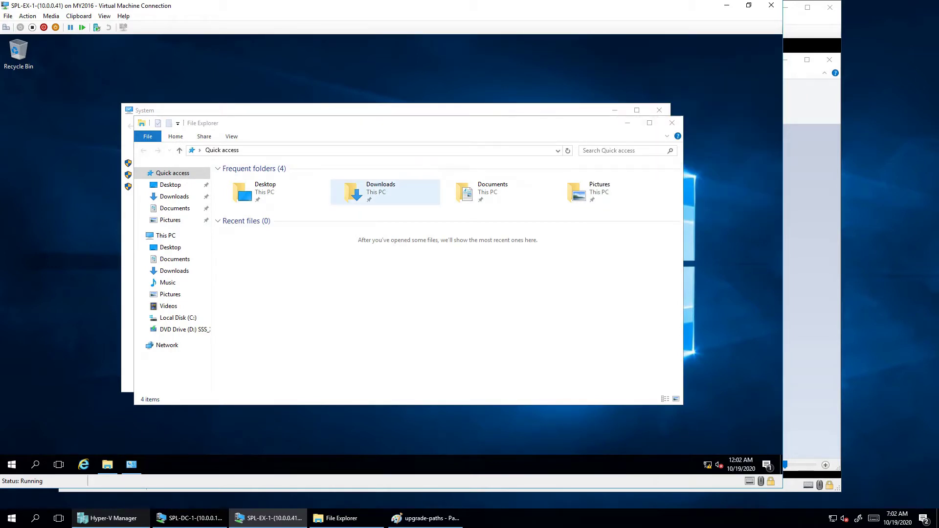
{"action": "right_click", "coordinate": [425, 518]}
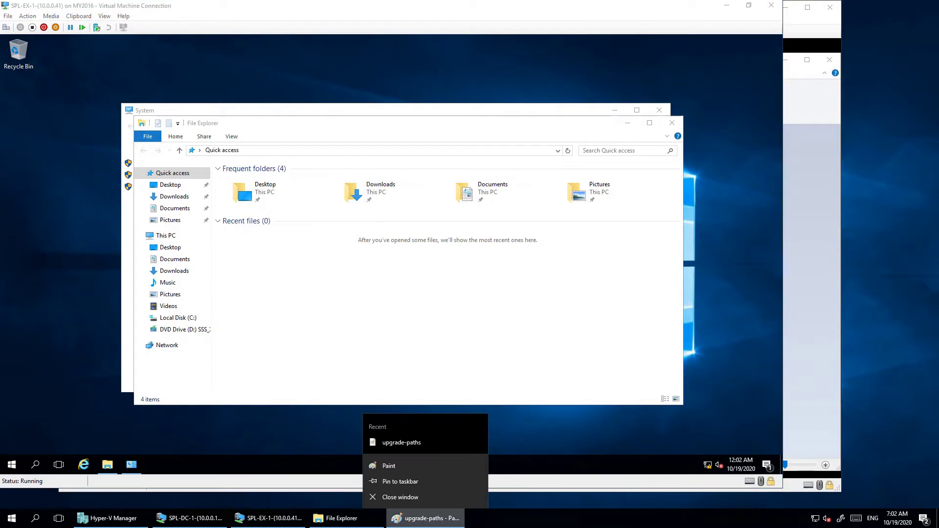
{"action": "left_click", "coordinate": [401, 493]}
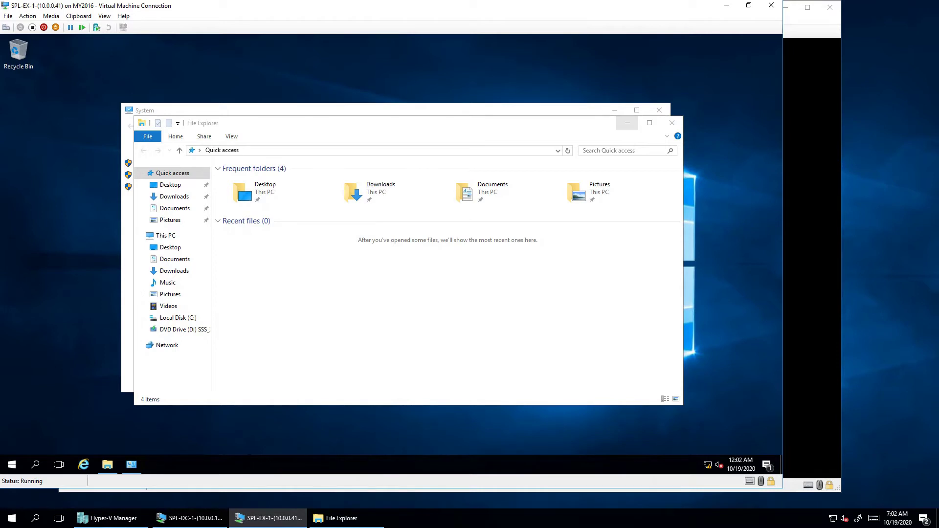
{"action": "left_click", "coordinate": [627, 123]}
{"action": "left_click", "coordinate": [615, 110]}
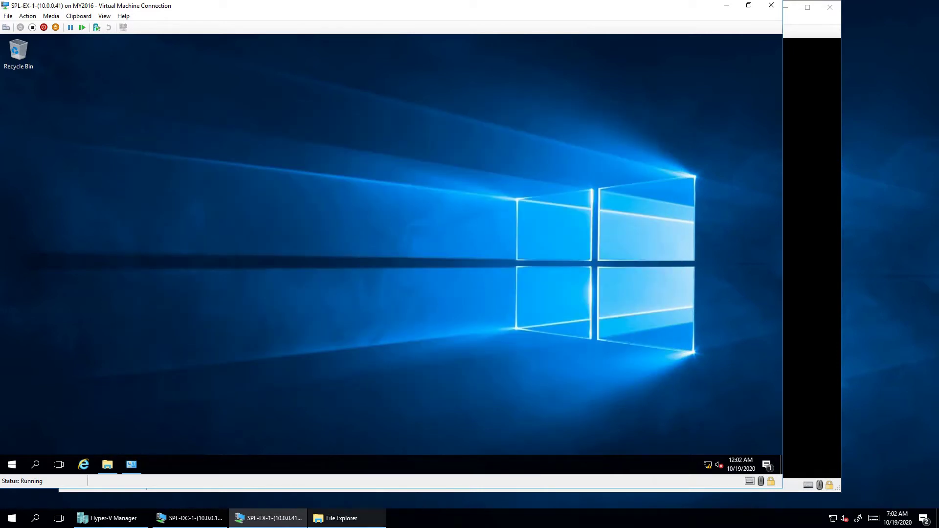
{"action": "right_click", "coordinate": [342, 518]}
{"action": "left_click", "coordinate": [325, 497]}
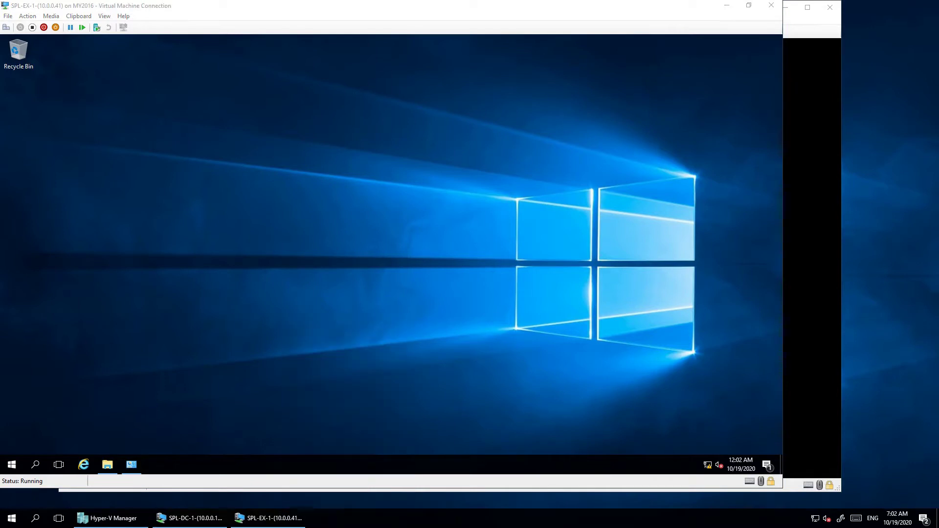
Open DVD Drive (D:) in File Explorer and select its setup application
{"action": "left_click", "coordinate": [107, 464]}
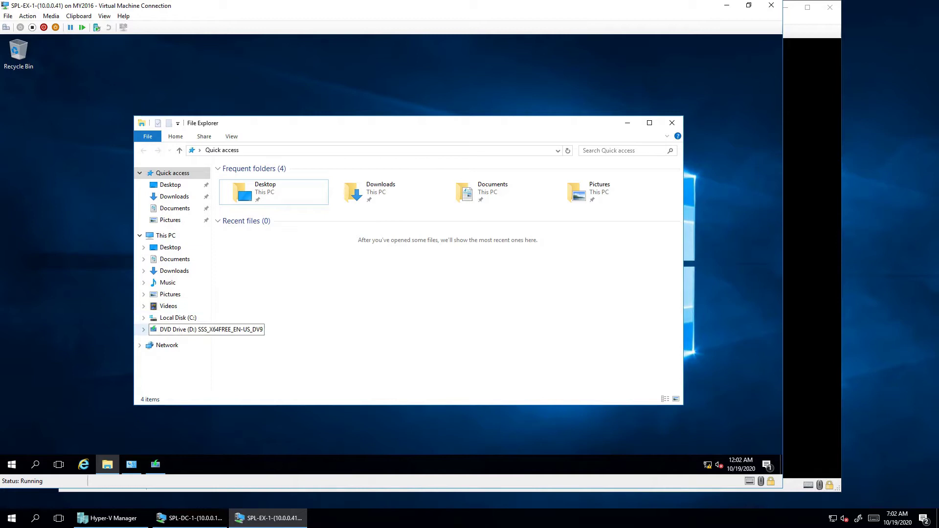
{"action": "left_click", "coordinate": [195, 329]}
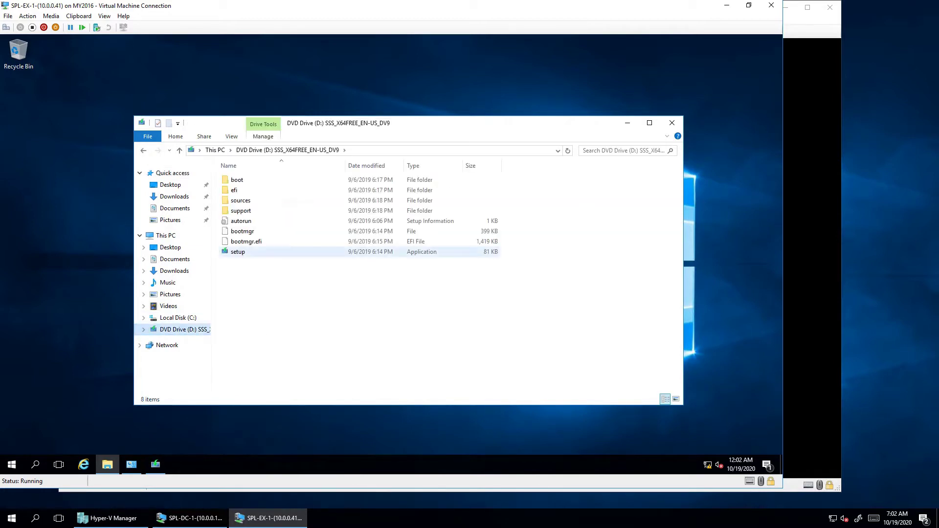
{"action": "left_click", "coordinate": [238, 252]}
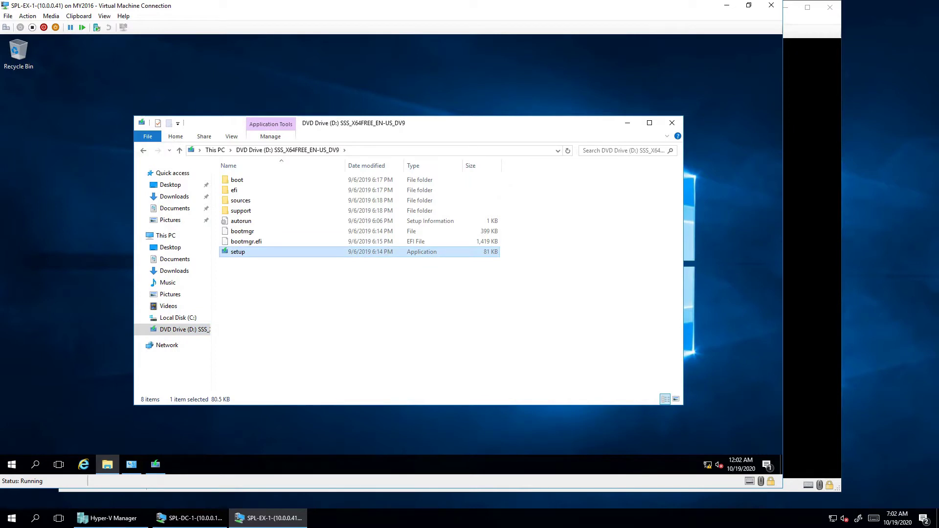
Choose 'Not right now' to skip downloading updates during setup
{"action": "left_click", "coordinate": [628, 123]}
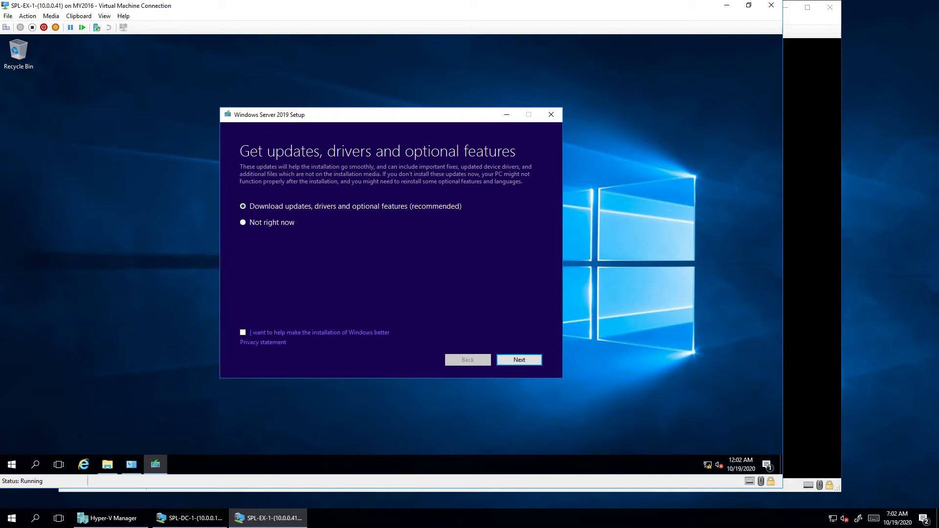
{"action": "key", "text": "Down"}
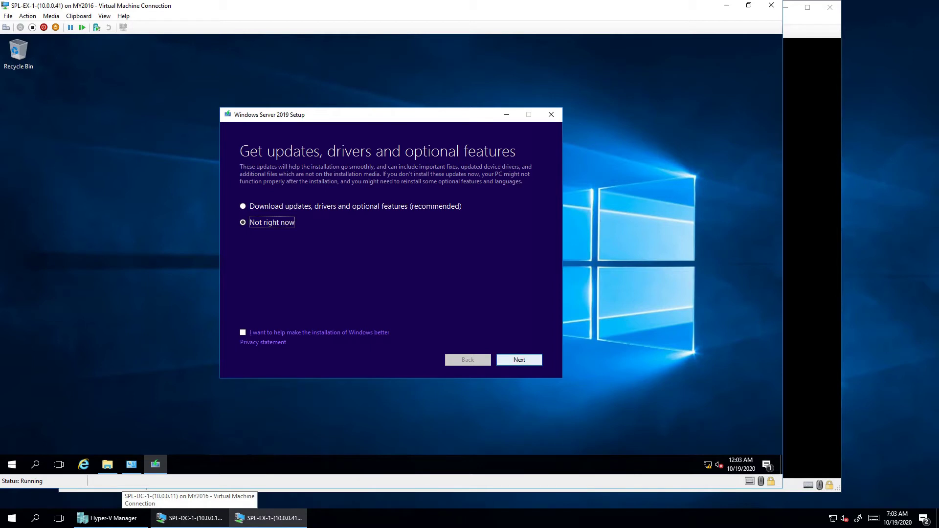
{"action": "left_click", "coordinate": [519, 359]}
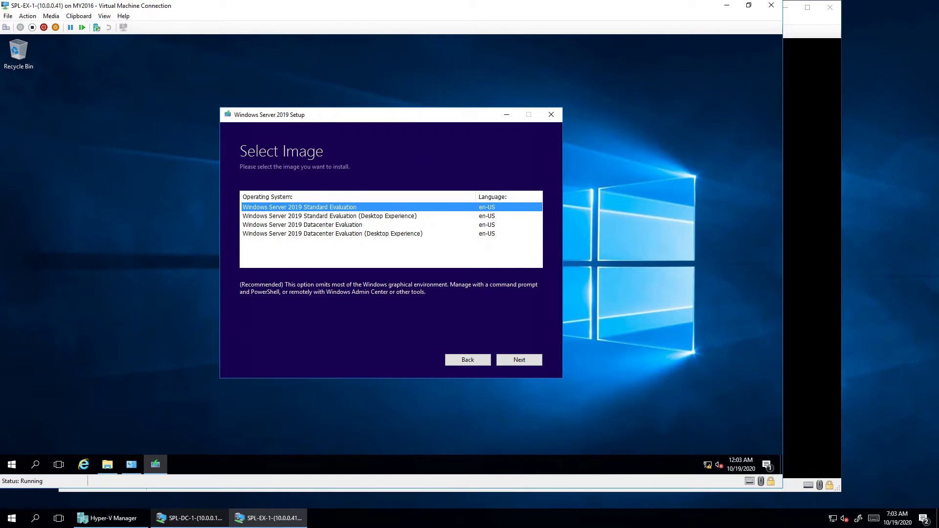
Select the Datacenter Evaluation (Desktop Experience) image and review the license terms
{"action": "left_click", "coordinate": [332, 233]}
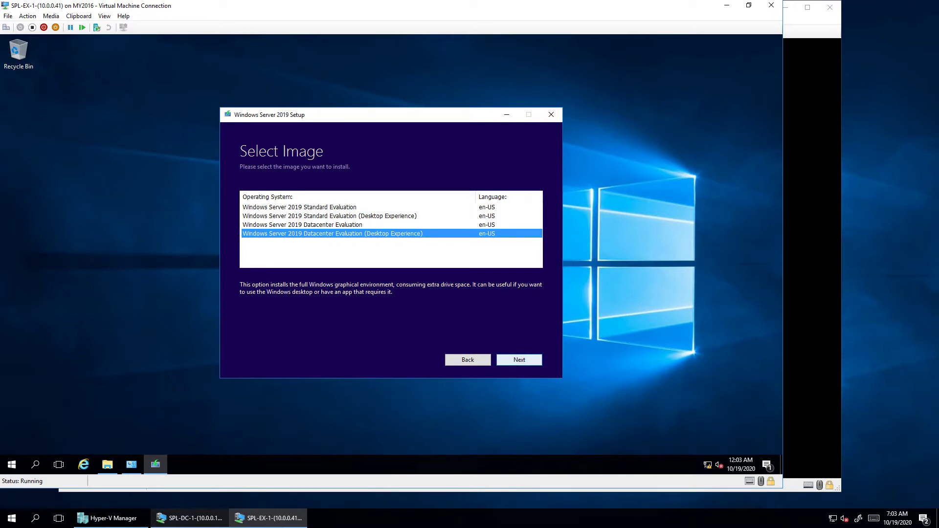
{"action": "left_click", "coordinate": [519, 359]}
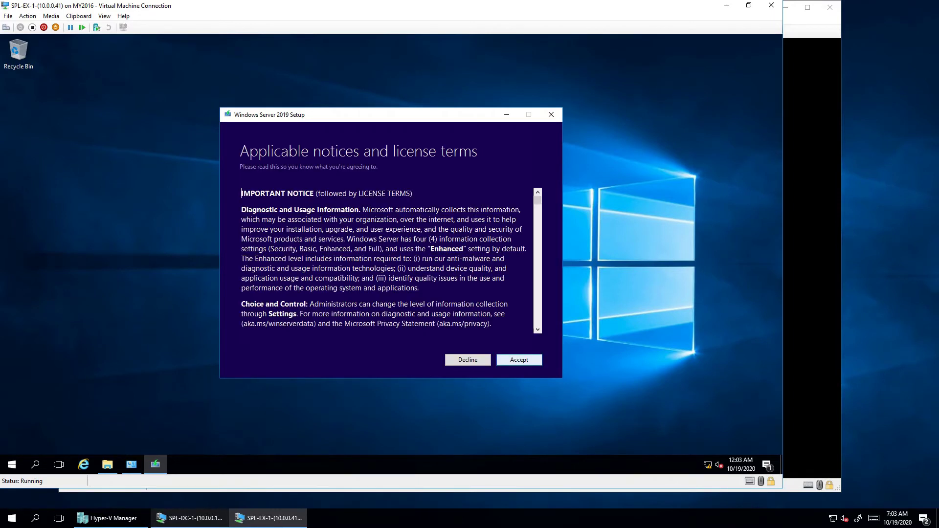
{"action": "scroll", "coordinate": [387, 259], "scroll_direction": "down", "scroll_amount": 2}
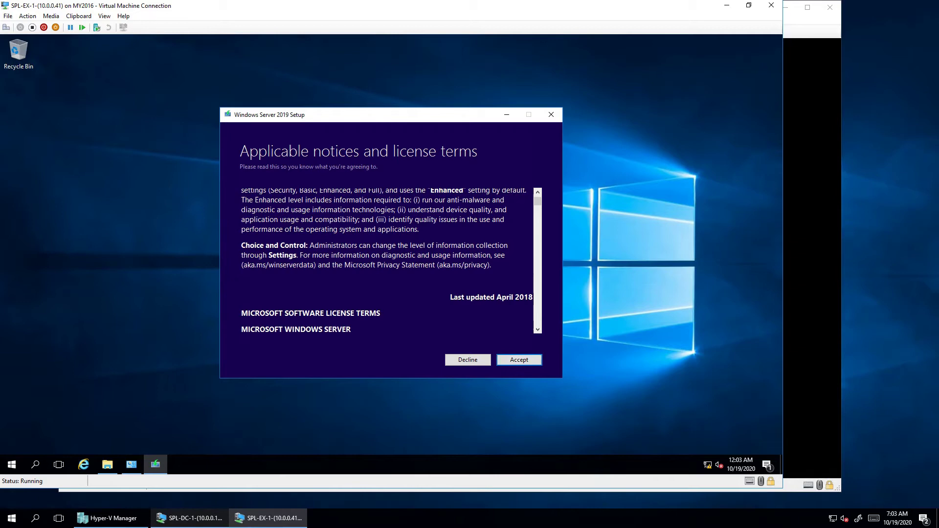
{"action": "scroll", "coordinate": [388, 258], "scroll_direction": "up", "scroll_amount": 2}
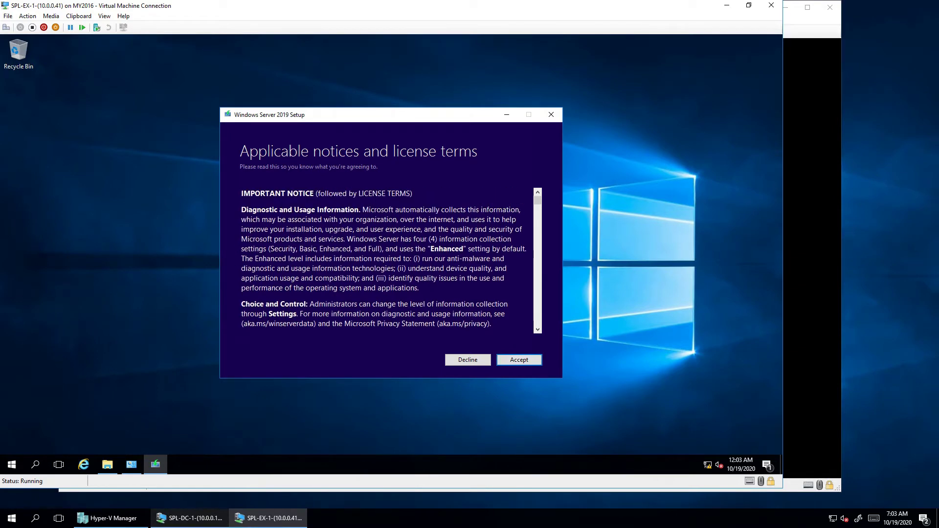
{"action": "mouse_move", "coordinate": [537, 201]}
{"action": "left_mouse_down"}
{"action": "mouse_move", "coordinate": [537, 259]}
{"action": "mouse_move", "coordinate": [537, 201]}
{"action": "left_mouse_up"}
Accept the license terms, glance at the C: drive, and proceed with keeping Nothing
{"action": "left_click", "coordinate": [519, 360]}
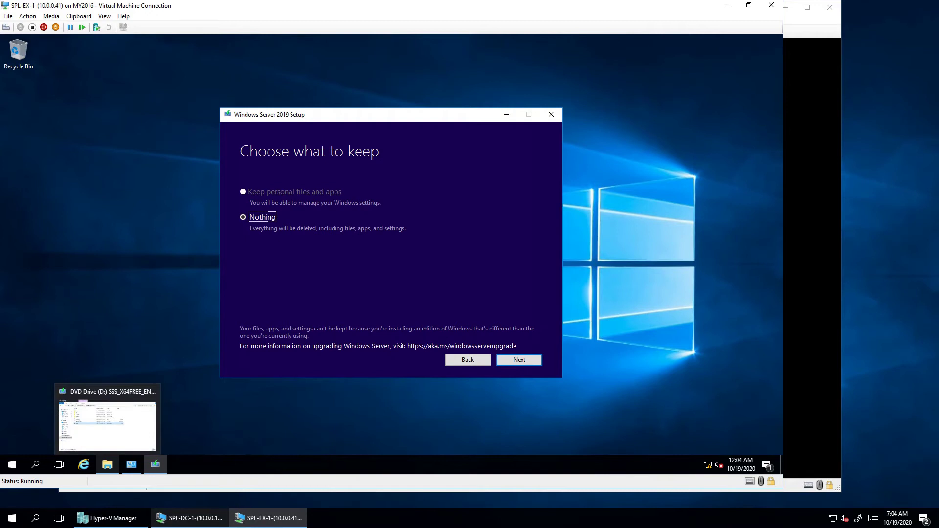
{"action": "left_click", "coordinate": [107, 464]}
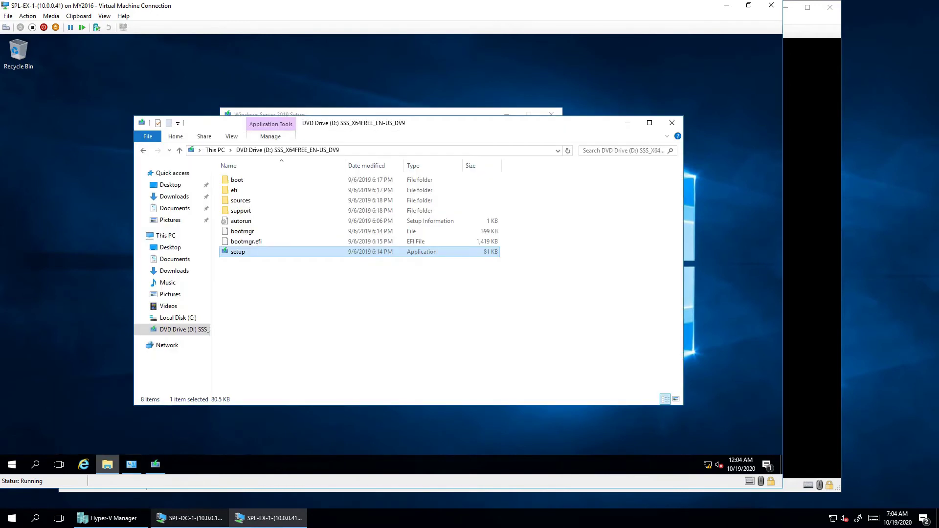
{"action": "left_click", "coordinate": [178, 317]}
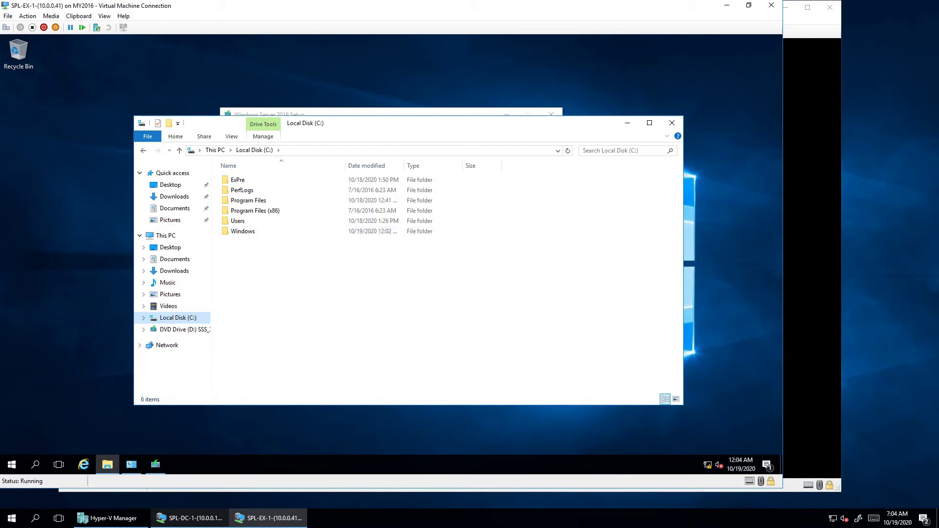
{"action": "left_click", "coordinate": [107, 464]}
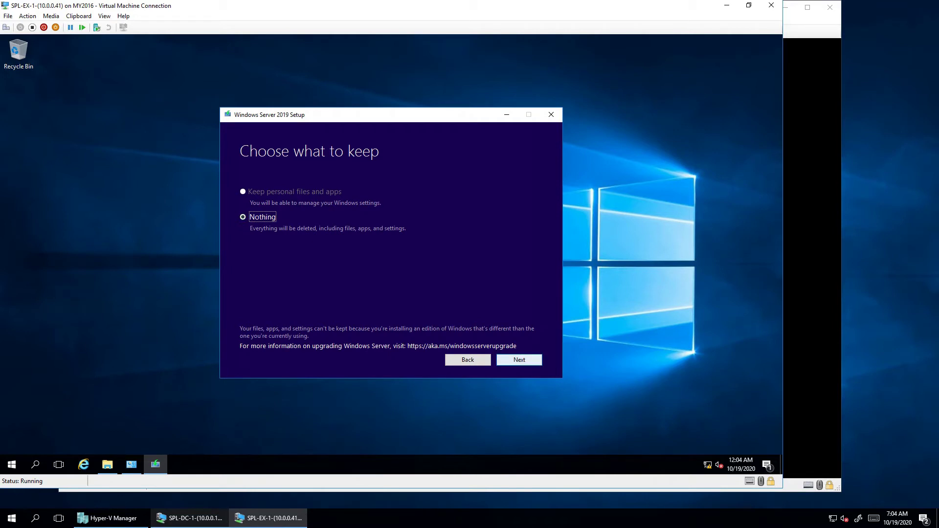
{"action": "left_click", "coordinate": [519, 359]}
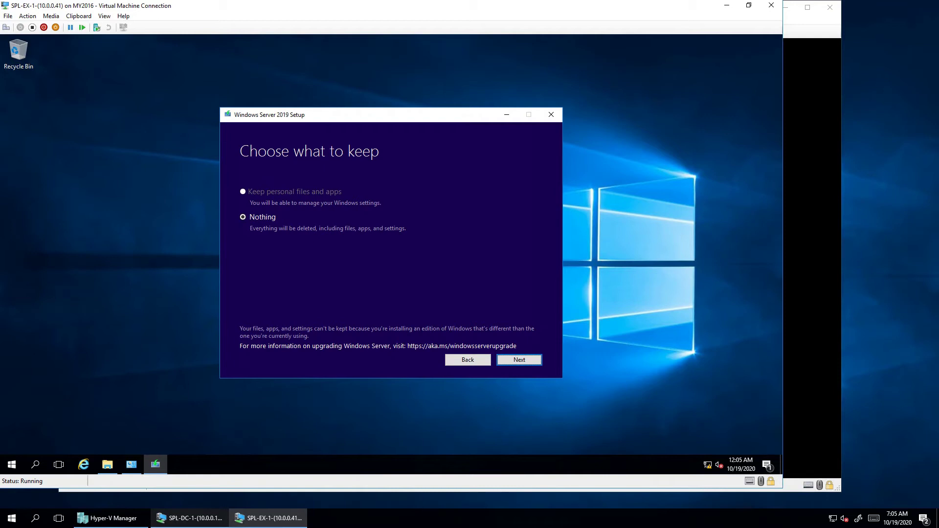
{"action": "key", "text": "Return"}
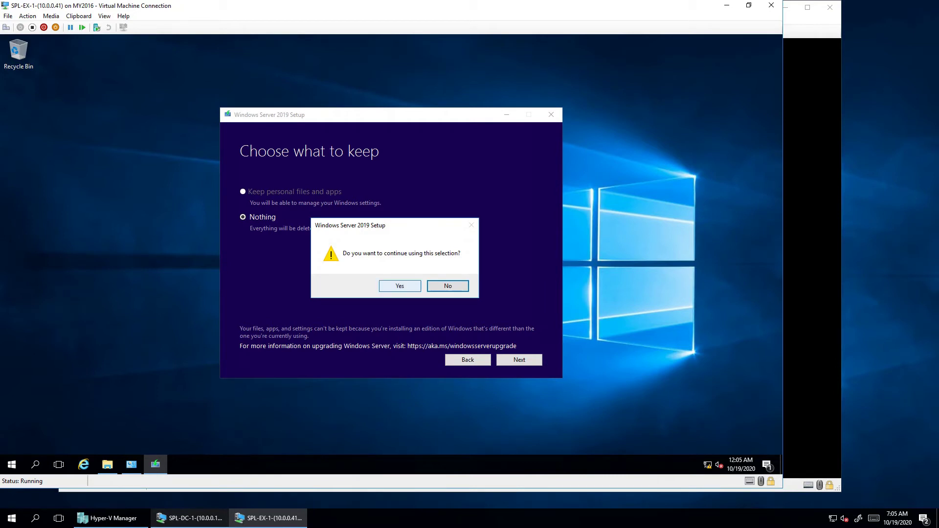
Answer Yes to continue with the Nothing selection, reaching Ready to install
{"action": "left_click", "coordinate": [400, 286]}
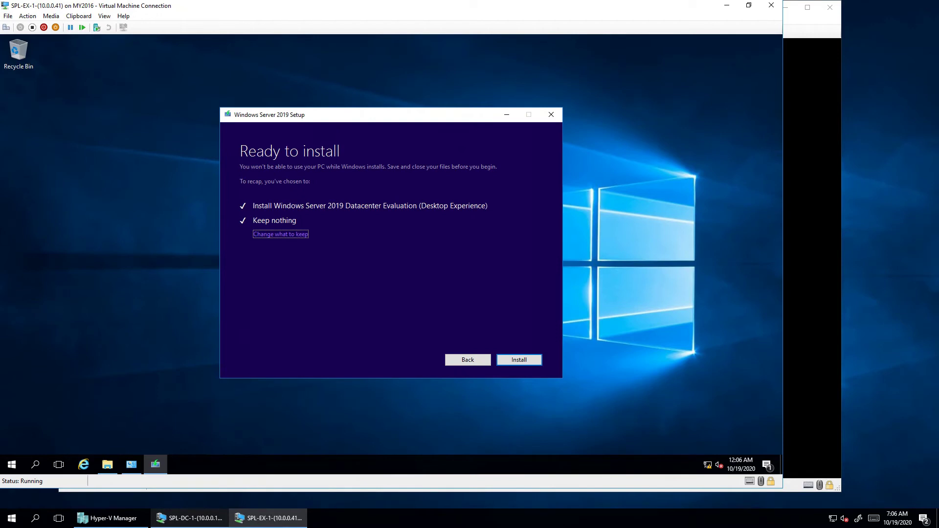
Start the Windows Server 2019 installation and let it run to the Hi there screen
{"action": "key", "text": "Return"}
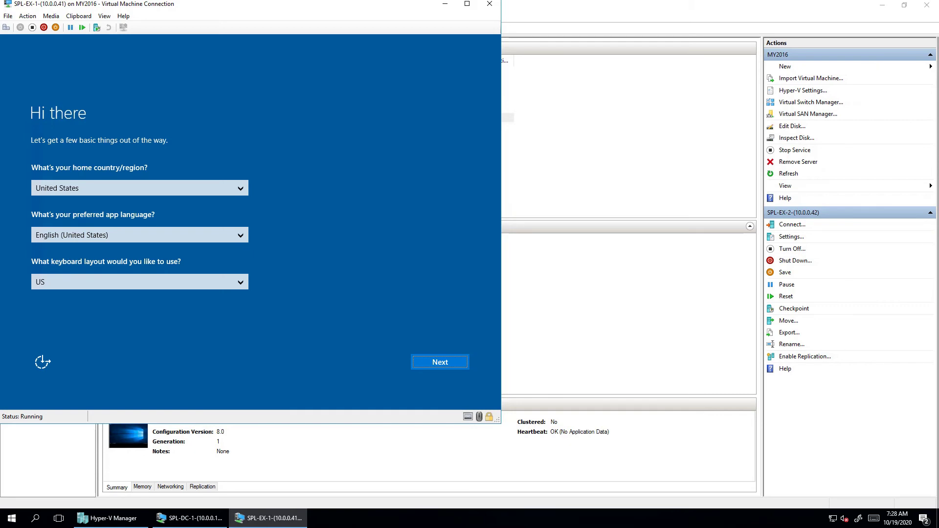
Set the home country/region to India and accept the regional settings
{"action": "left_click", "coordinate": [140, 188]}
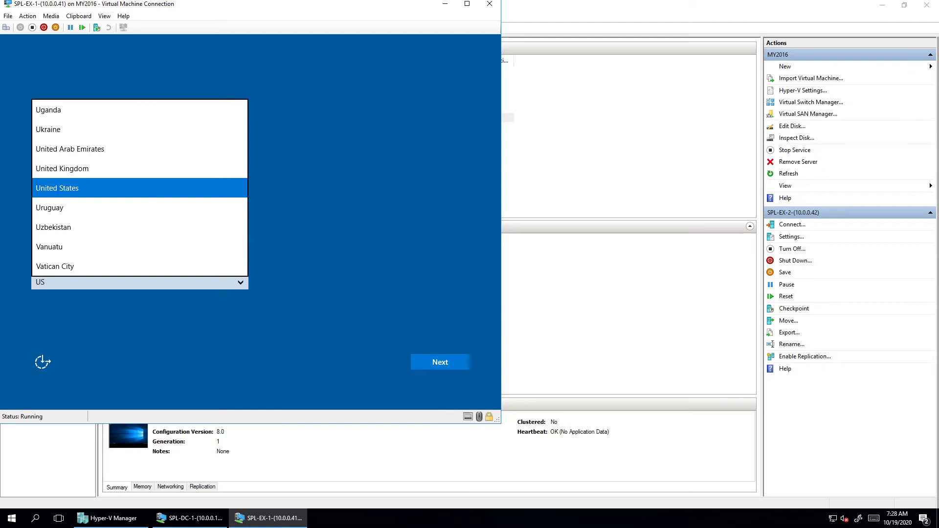
{"action": "key", "text": "n"}
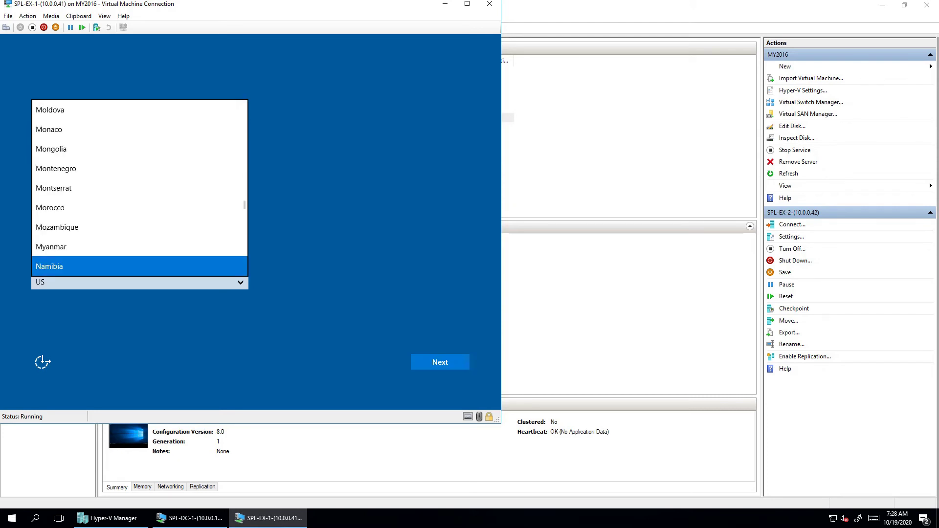
{"action": "key", "text": "i"}
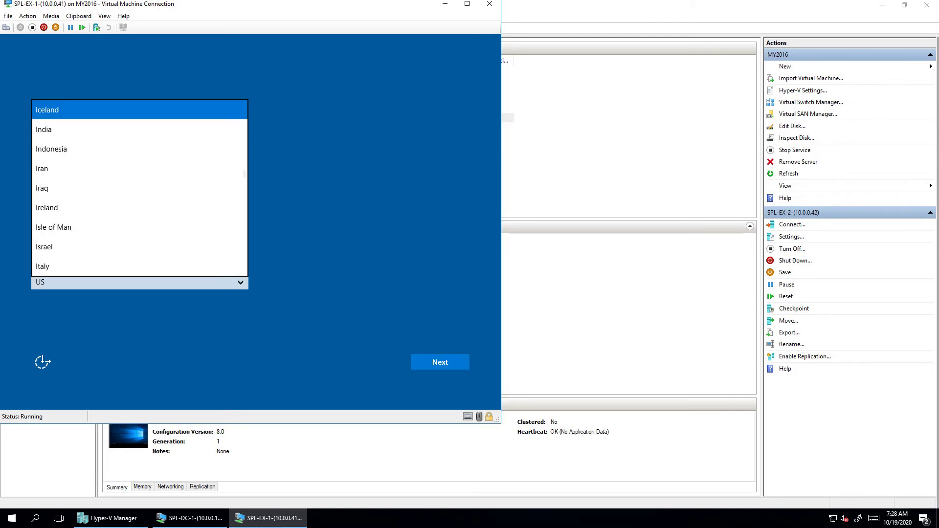
{"action": "key", "text": "Down"}
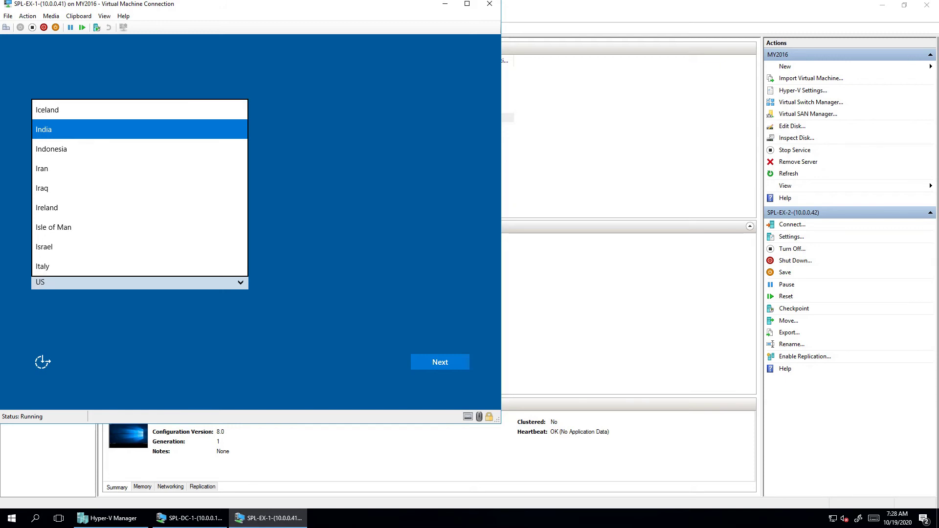
{"action": "key", "text": "Return"}
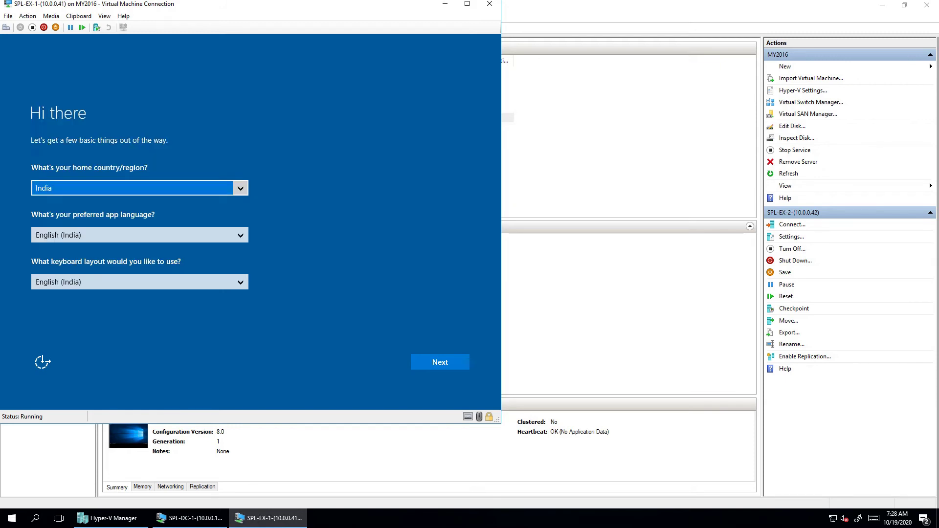
{"action": "key", "text": "Return"}
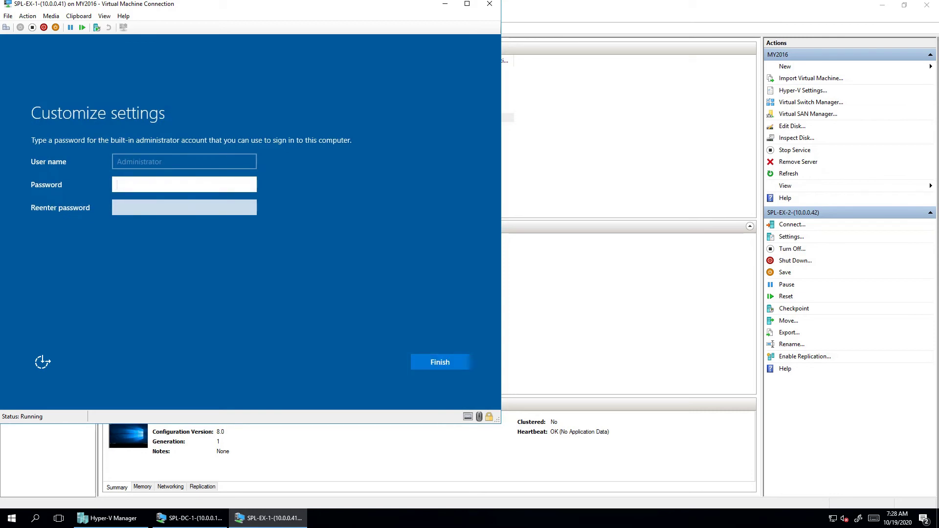
Enter and confirm the built-in Administrator password, then finish setup
{"action": "type", "text": "Pa$$w0rd"}
{"action": "key", "text": "Tab"}
{"action": "type", "text": "Pa$$w0r"}
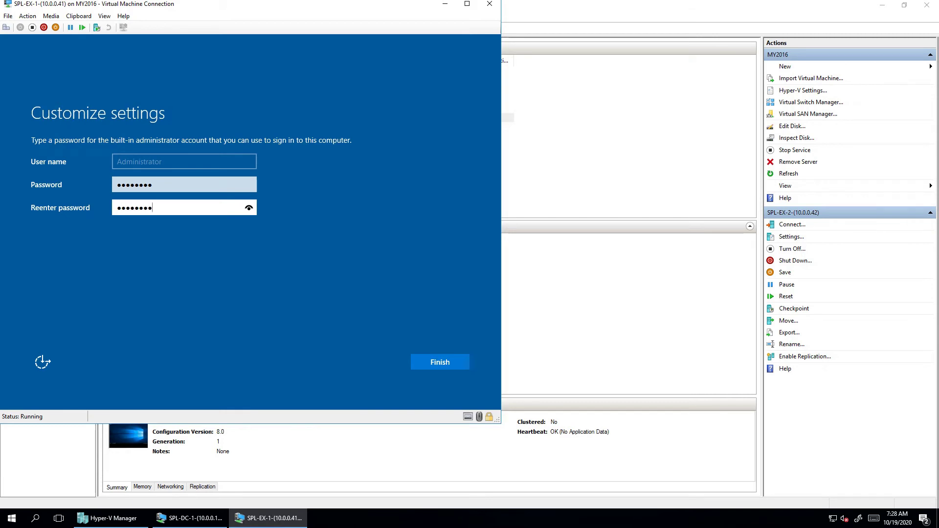
{"action": "key", "text": "Return"}
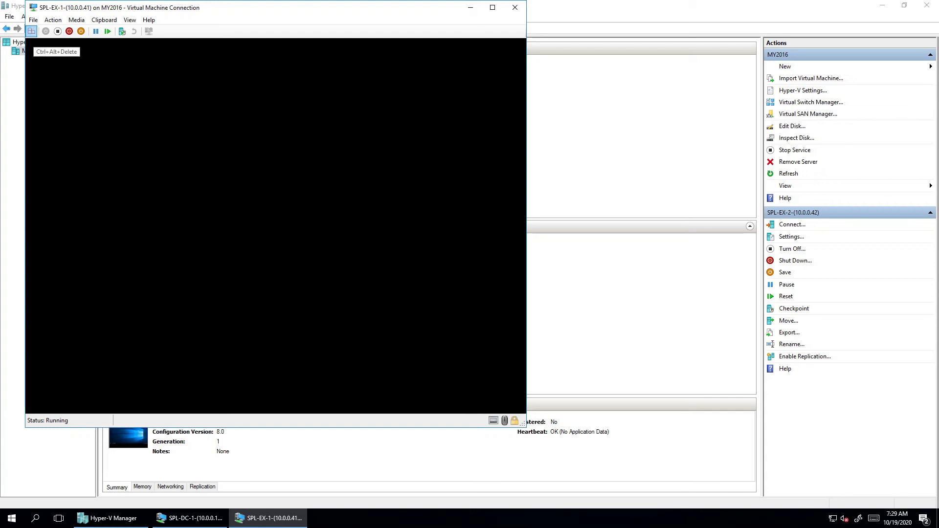
Send Ctrl+Alt+Delete and sign in as Administrator with the account password
{"action": "left_click", "coordinate": [31, 31]}
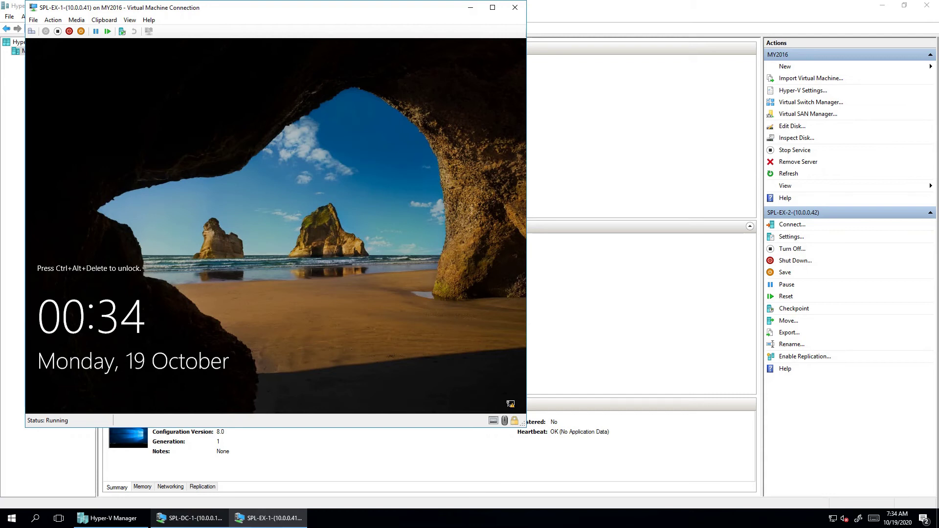
{"action": "left_click", "coordinate": [31, 30]}
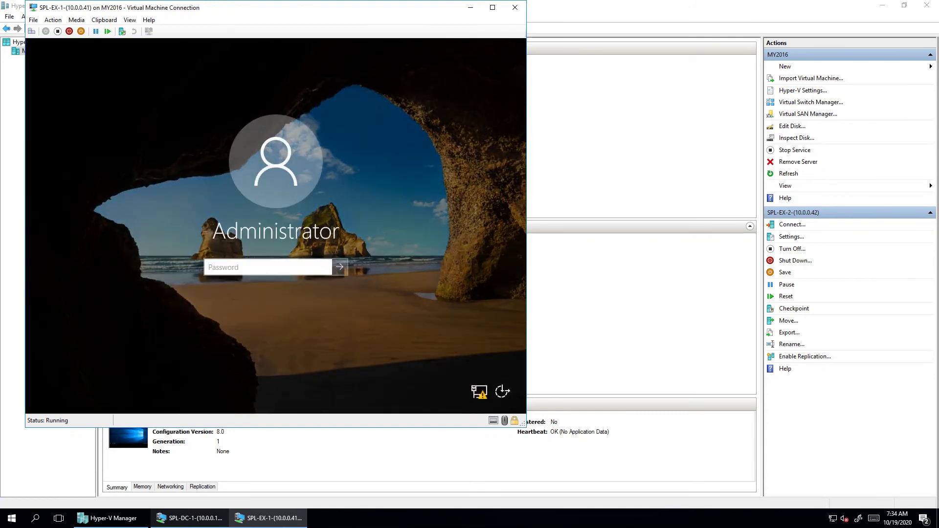
{"action": "type", "text": "Pa$$w0rd"}
{"action": "key", "text": "Return"}
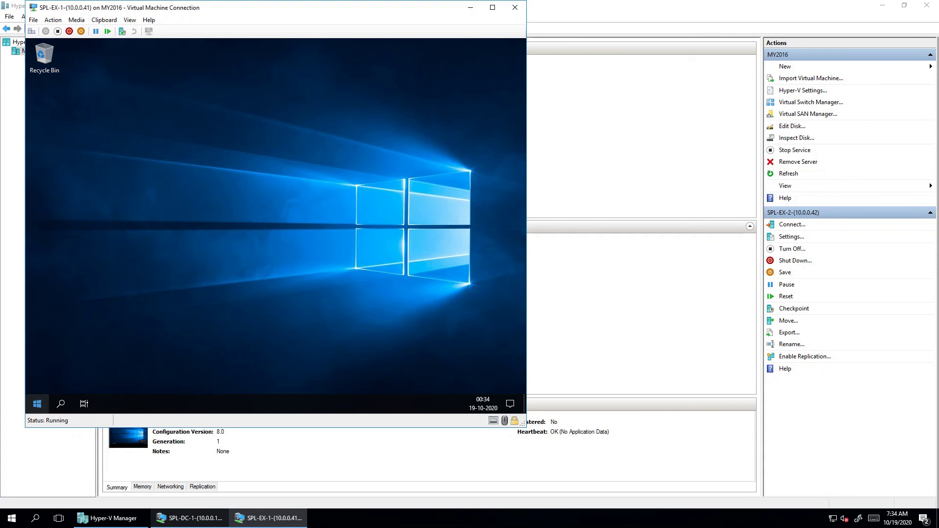
Decline network discoverability and dismiss the shutdown reason prompt
{"action": "left_click", "coordinate": [37, 403]}
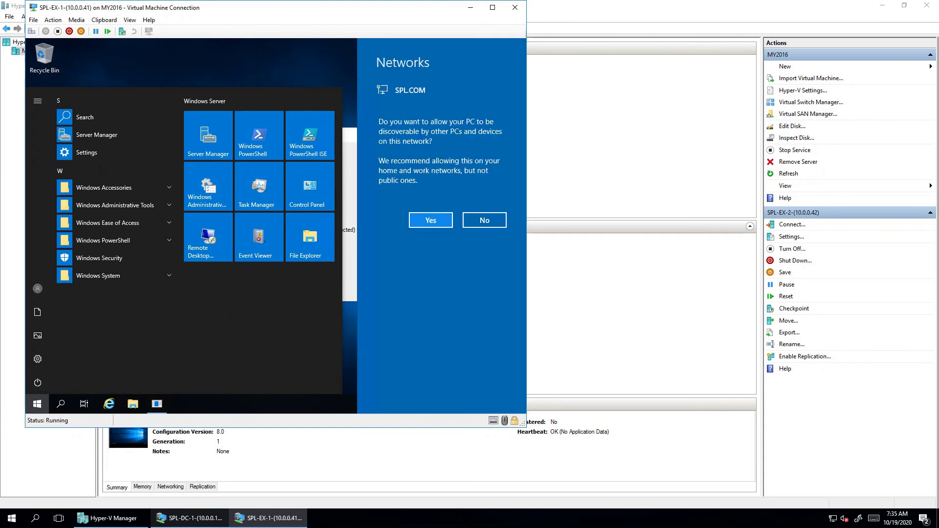
{"action": "left_click", "coordinate": [484, 220]}
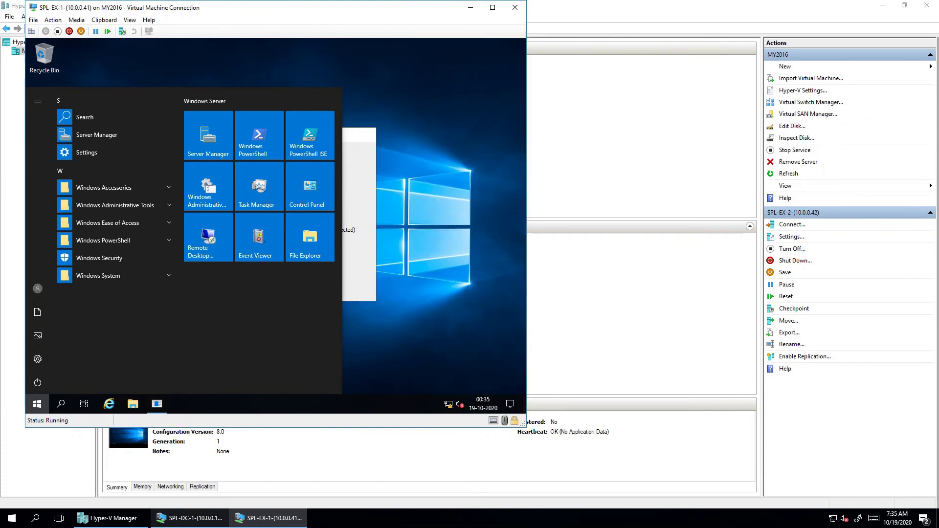
{"action": "key", "text": "Escape"}
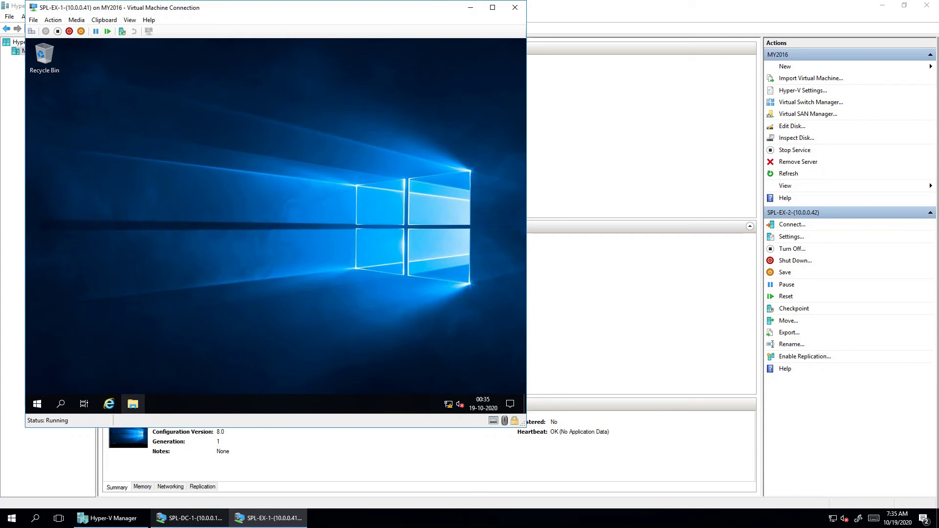
Browse to C:\Windows.old\Users\administrator.SPL in File Explorer to confirm the old profile
{"action": "left_click", "coordinate": [132, 404]}
{"action": "left_click", "coordinate": [132, 403]}
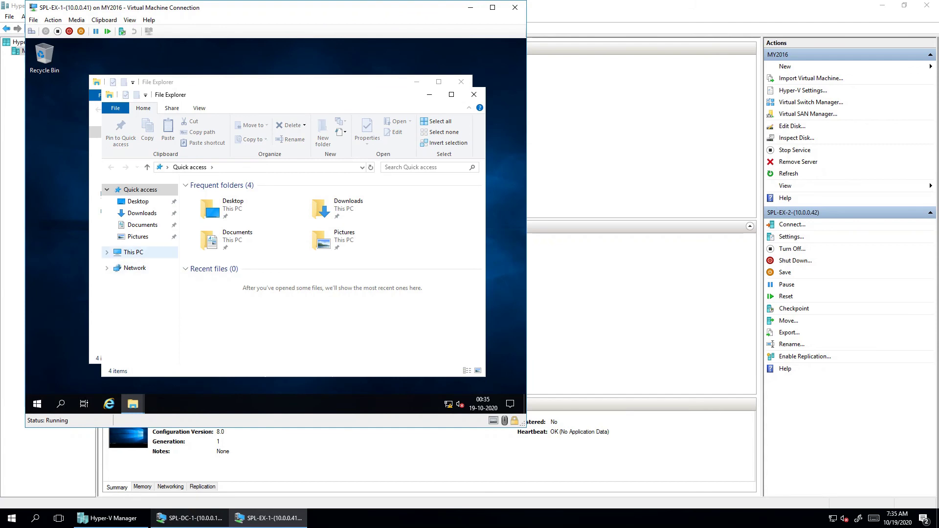
{"action": "left_click", "coordinate": [133, 252]}
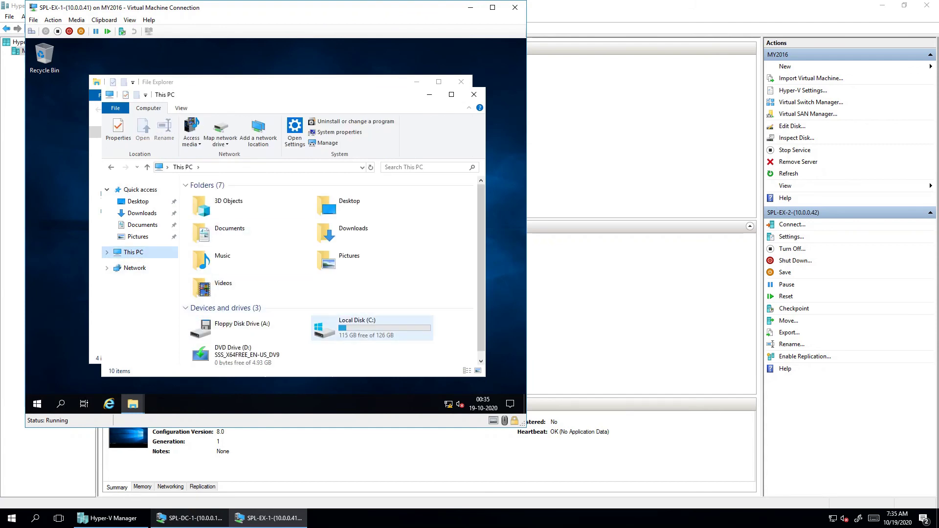
{"action": "double_click", "coordinate": [371, 326]}
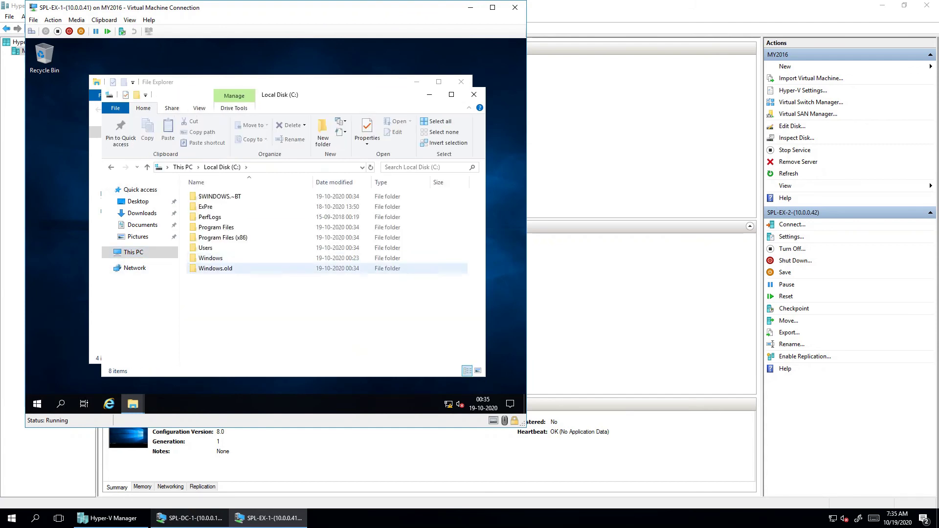
{"action": "left_click", "coordinate": [216, 268]}
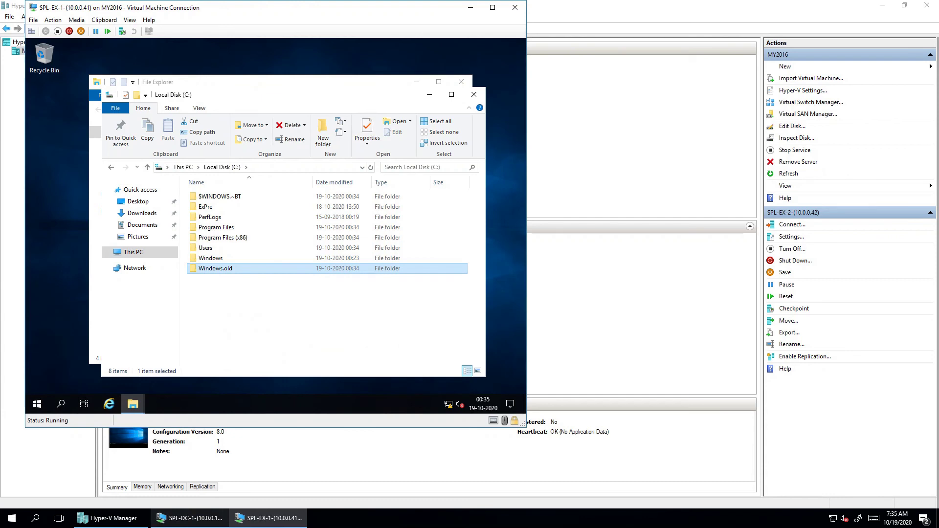
{"action": "key", "text": "Return"}
{"action": "key", "text": "Down"}
{"action": "key", "text": "Return"}
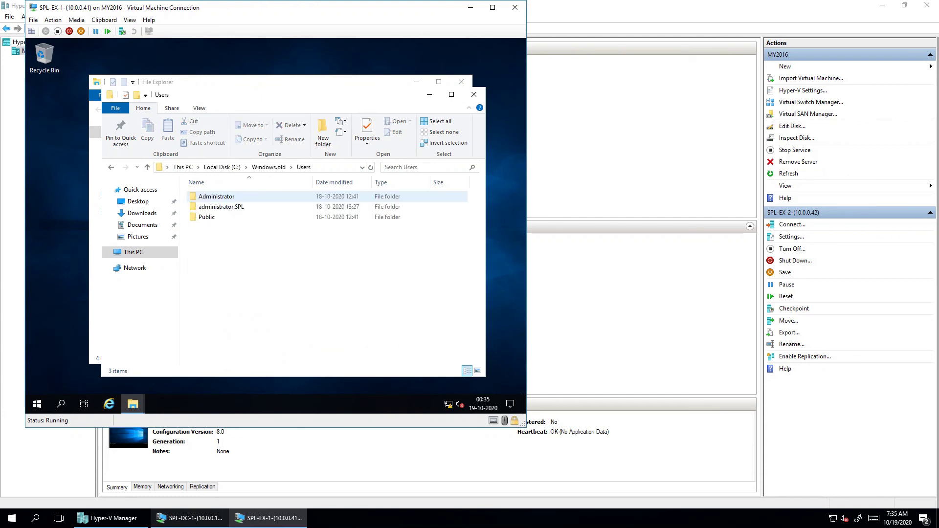
{"action": "key", "text": "Down"}
{"action": "key", "text": "Return"}
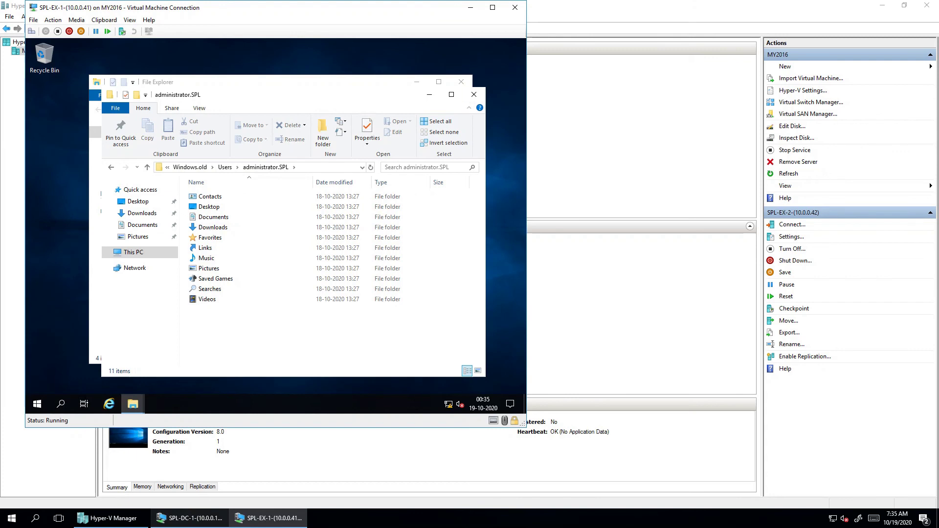
Close the profile window and launch Server Manager from the Start menu
{"action": "left_click", "coordinate": [473, 95]}
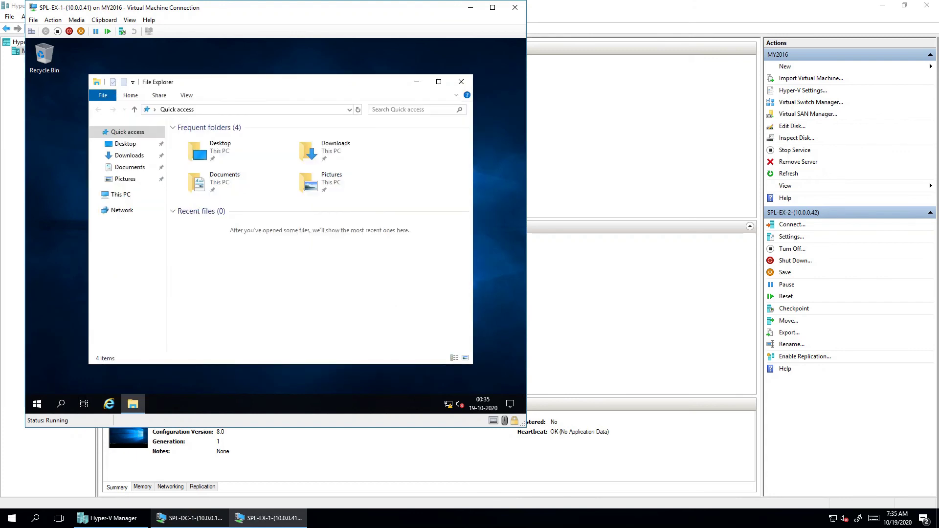
{"action": "left_click", "coordinate": [121, 194]}
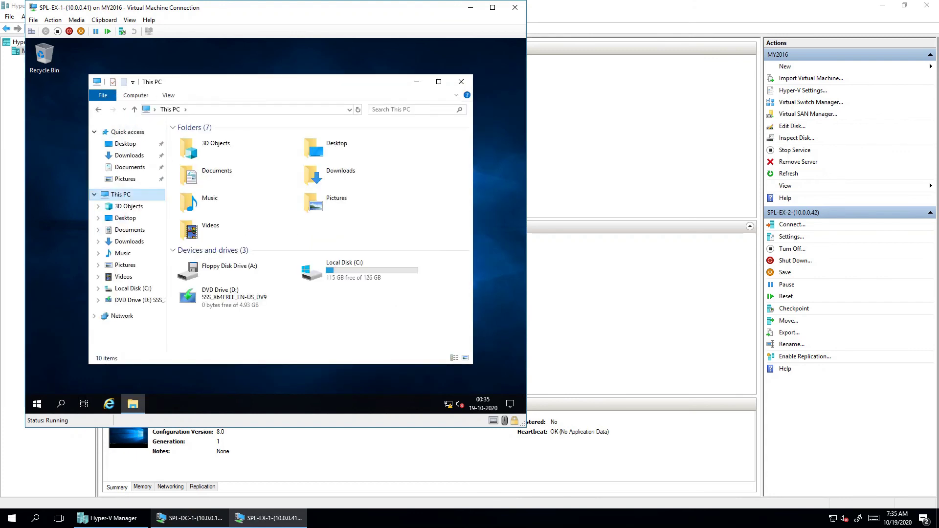
{"action": "left_click", "coordinate": [36, 404]}
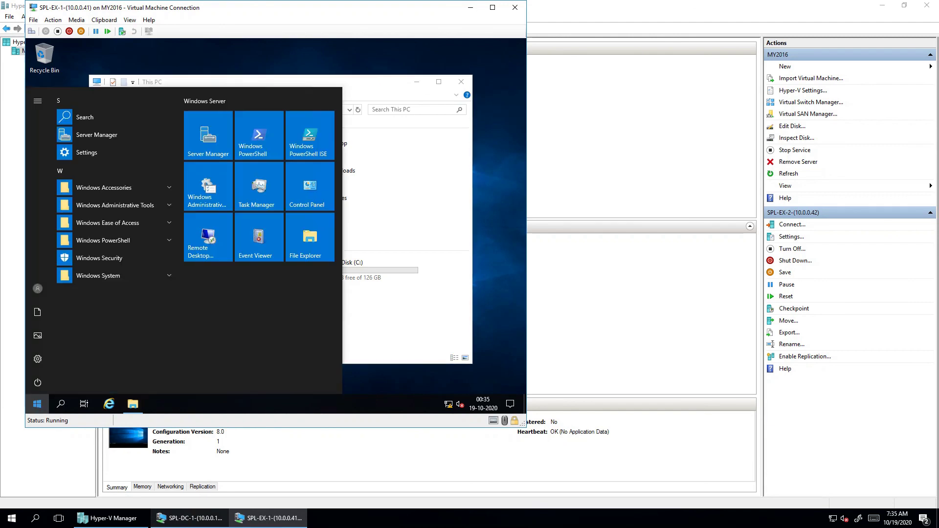
{"action": "key", "text": "Escape"}
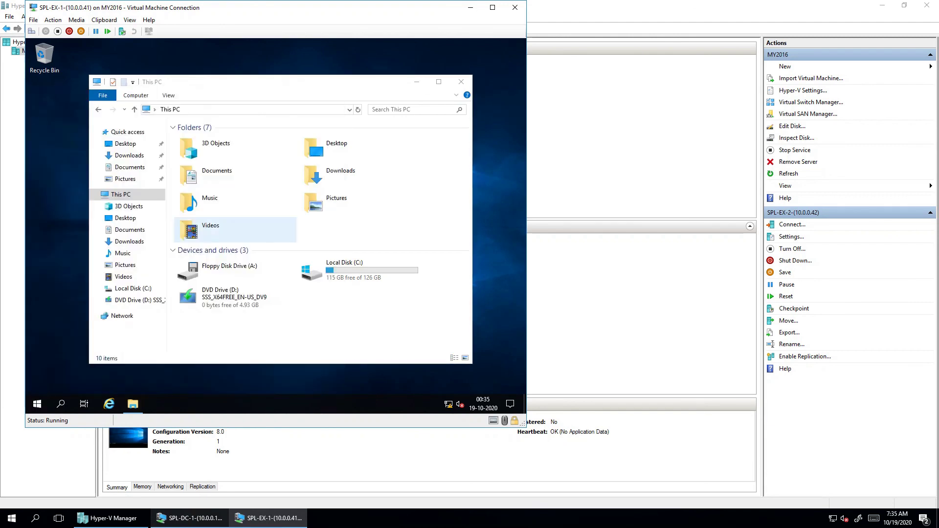
{"action": "key", "text": "Up"}
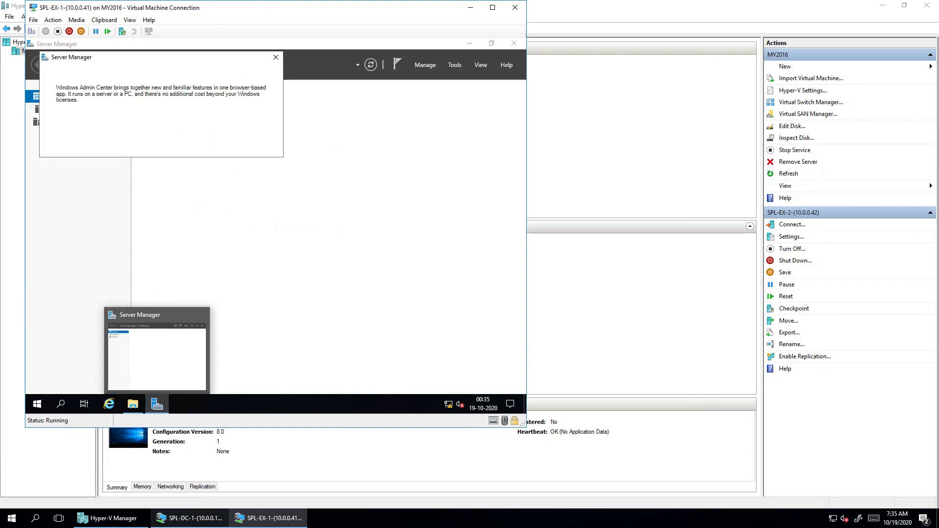
Dismiss the Admin Center notice and check Local Server shows Windows Server 2019 Datacenter Evaluation, WORKGROUP
{"action": "left_click", "coordinate": [276, 58]}
{"action": "left_click", "coordinate": [63, 110]}
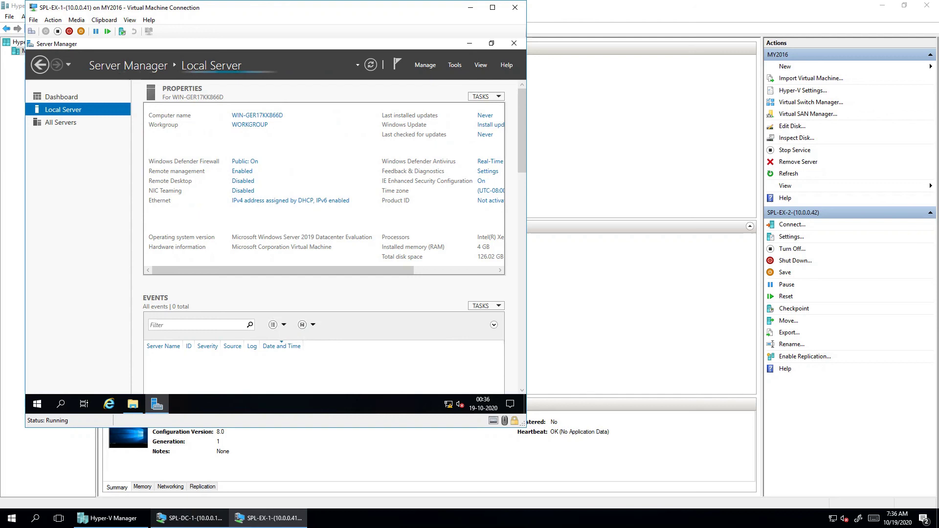
{"action": "scroll", "coordinate": [324, 235], "scroll_direction": "down", "scroll_amount": 5}
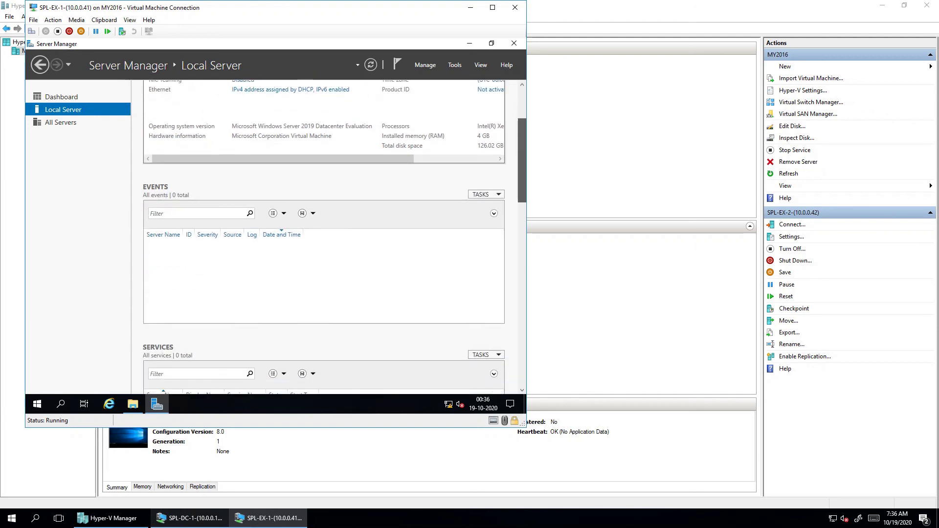
{"action": "scroll", "coordinate": [324, 235], "scroll_direction": "down", "scroll_amount": 1}
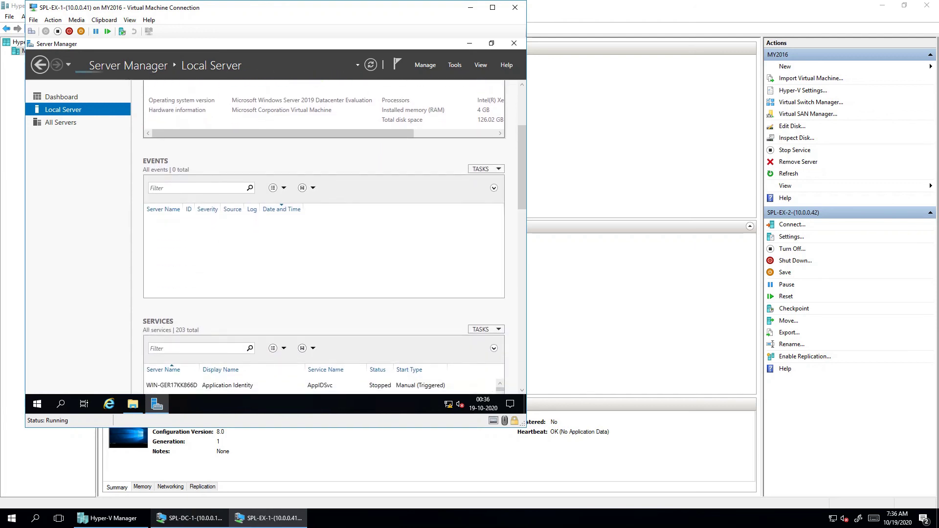